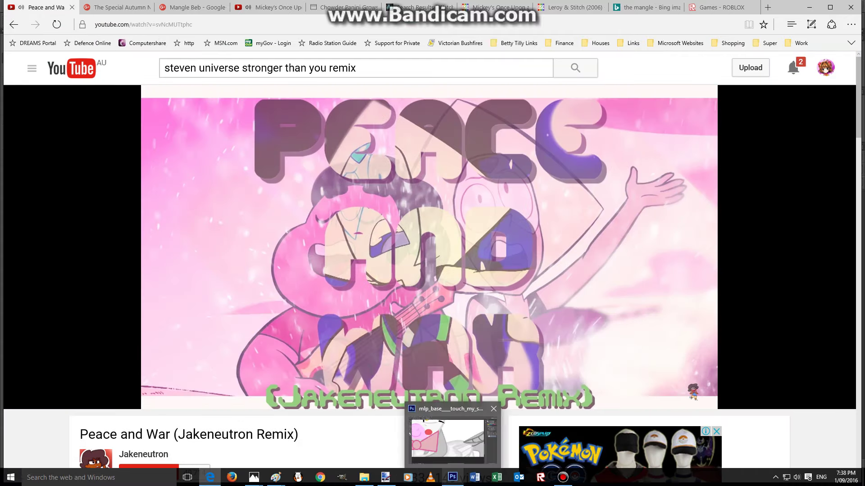
# Step: Switch to Photoshop, brush light grey (232, 228, 228) shading inside the selected wing feather and soften it with the Blur tool
pyautogui.click(453, 477)
pyautogui.moveTo(504, 319); pyautogui.dragTo(596, 292)
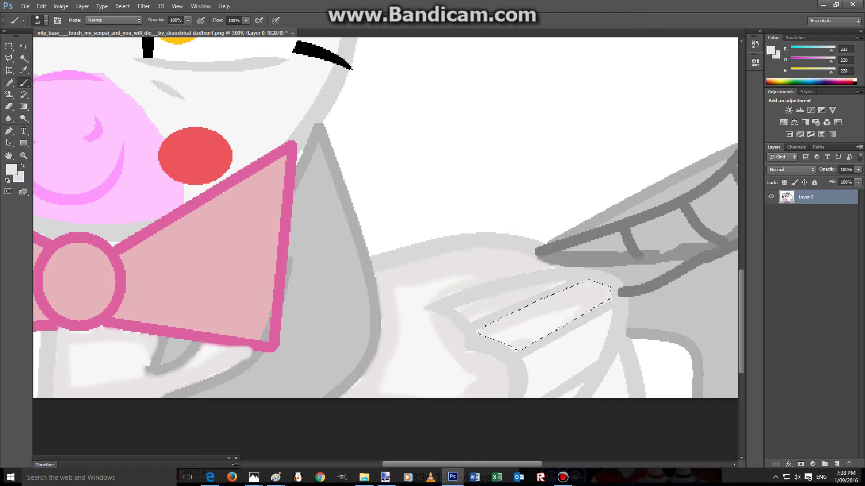
pyautogui.click(8, 118)
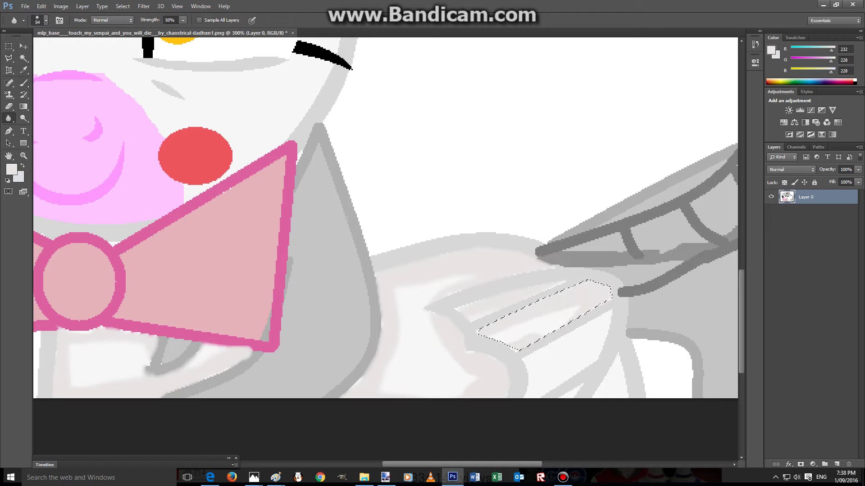
# Step: Outline the next wing feather down with the Polygonal Lasso, brush light grey shading along its edges and blur it
pyautogui.click(9, 57)
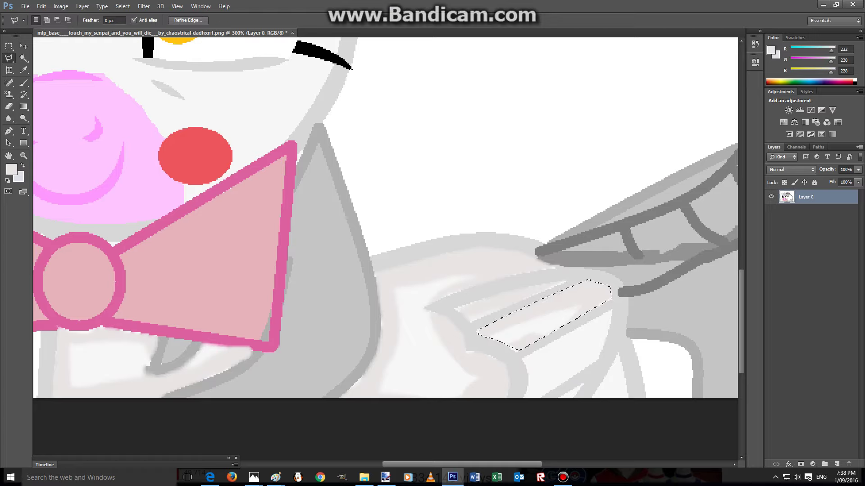
pyautogui.scroll(-1, 385, 218)
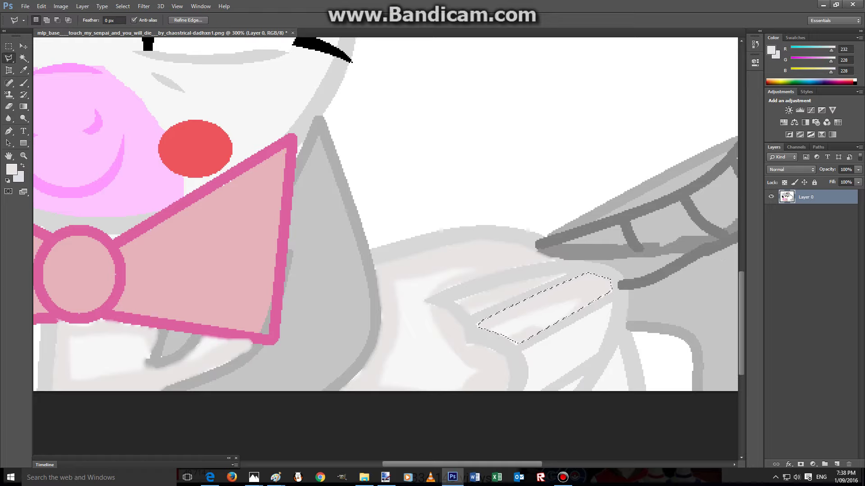
pyautogui.click(520, 352)
pyautogui.click(611, 303)
pyautogui.click(599, 351)
pyautogui.click(558, 377)
pyautogui.click(521, 352)
pyautogui.click(23, 83)
pyautogui.moveTo(532, 360)
pyautogui.mouseDown()
pyautogui.moveTo(587, 325)
pyautogui.moveTo(572, 361)
pyautogui.mouseUp()
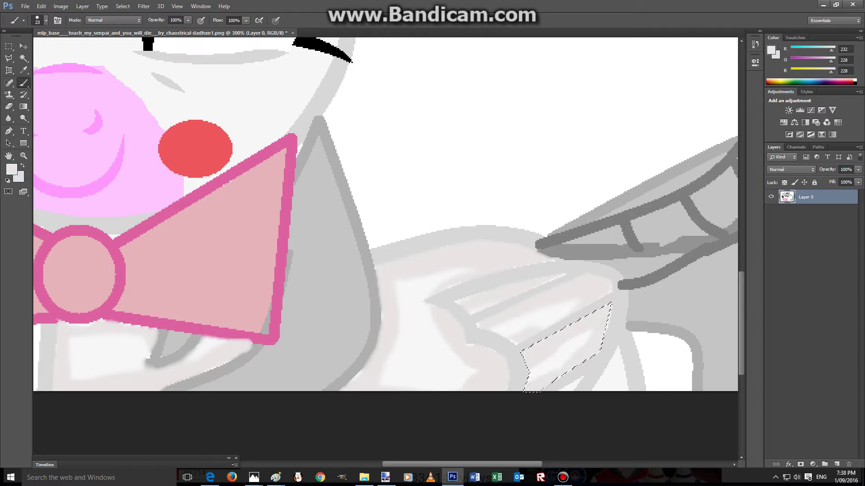
pyautogui.press('r')
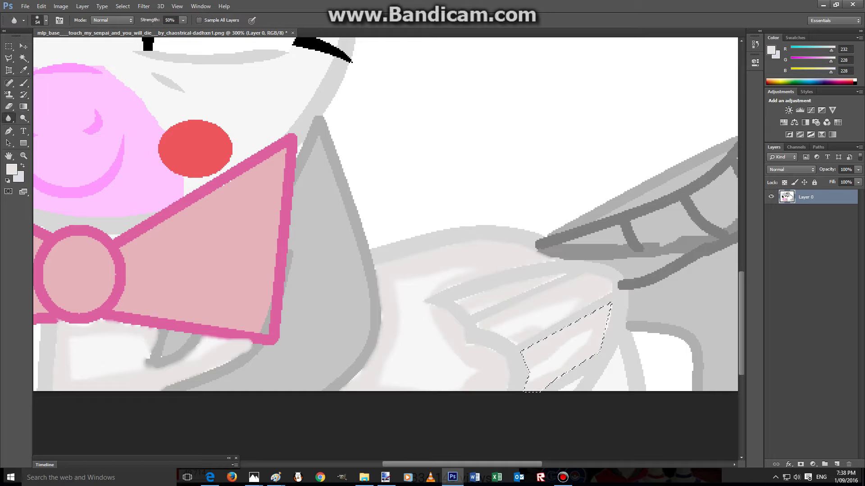
# Step: Select the small white triangle beside the lowest wing feather, brush light grey shading into it and blur it
pyautogui.press('l')
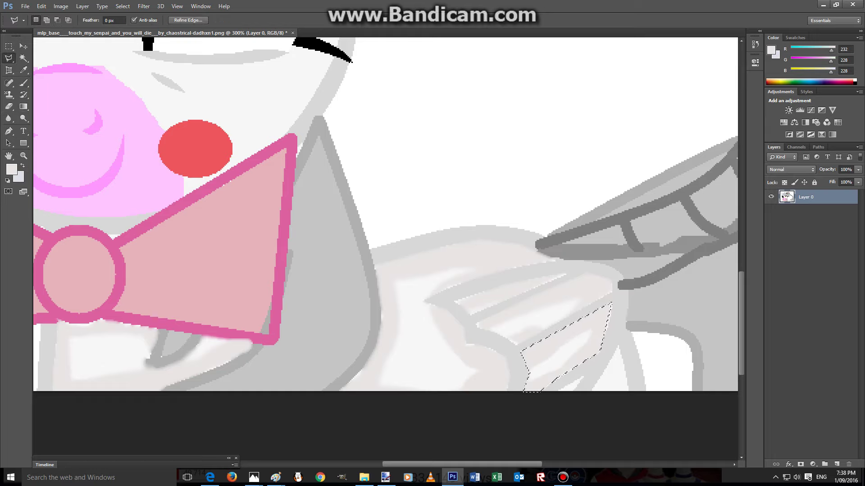
pyautogui.click(617, 347)
pyautogui.click(590, 392)
pyautogui.click(618, 347)
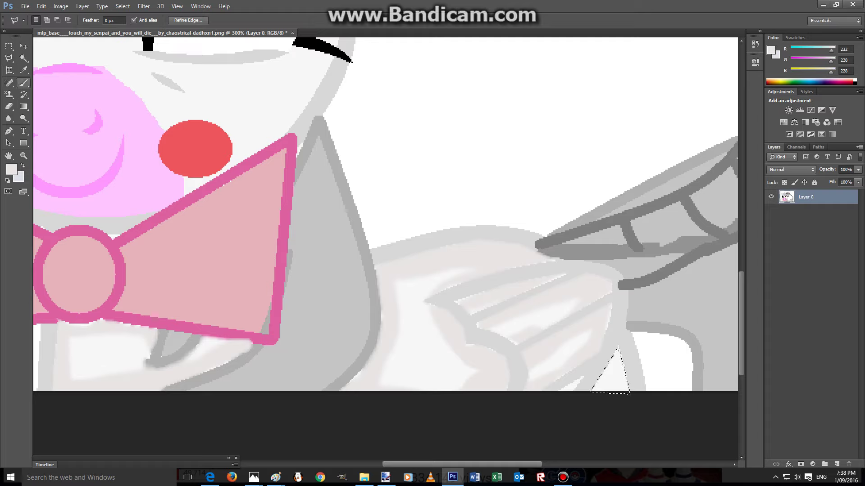
pyautogui.press('b')
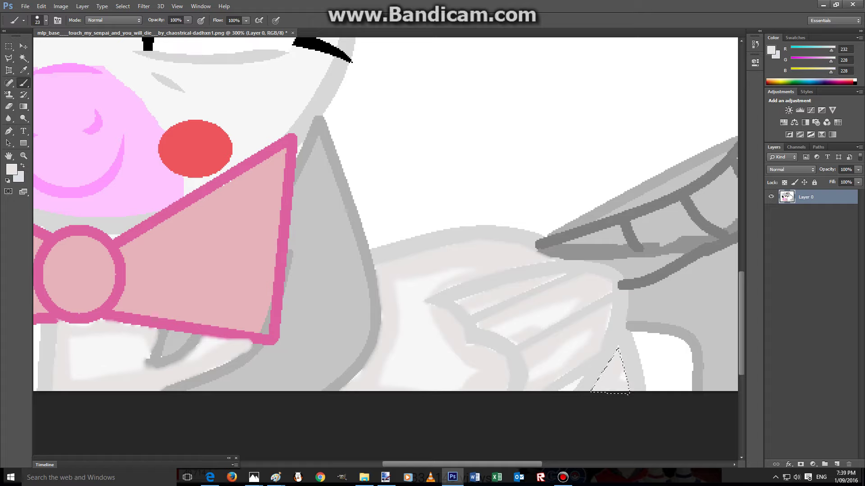
pyautogui.click(8, 118)
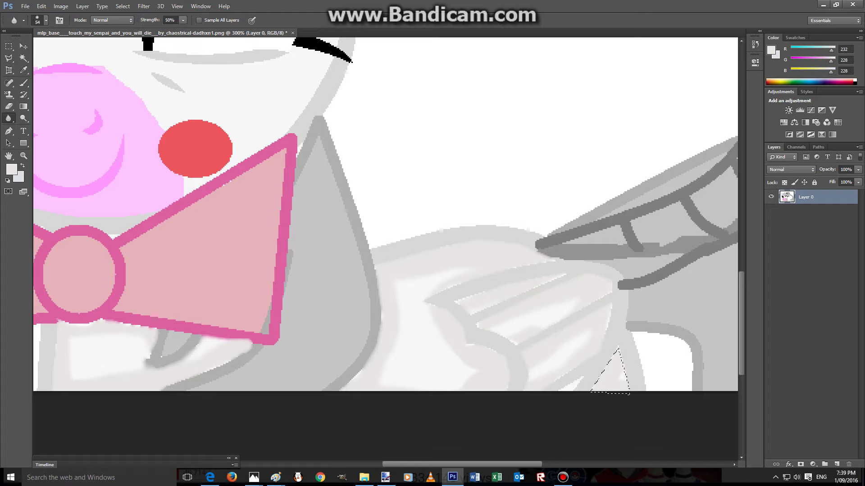
# Step: Outline the white face area with the Polygonal Lasso, following the cheeks, snout, bow tie, both eyes and the fringe
pyautogui.click(9, 58)
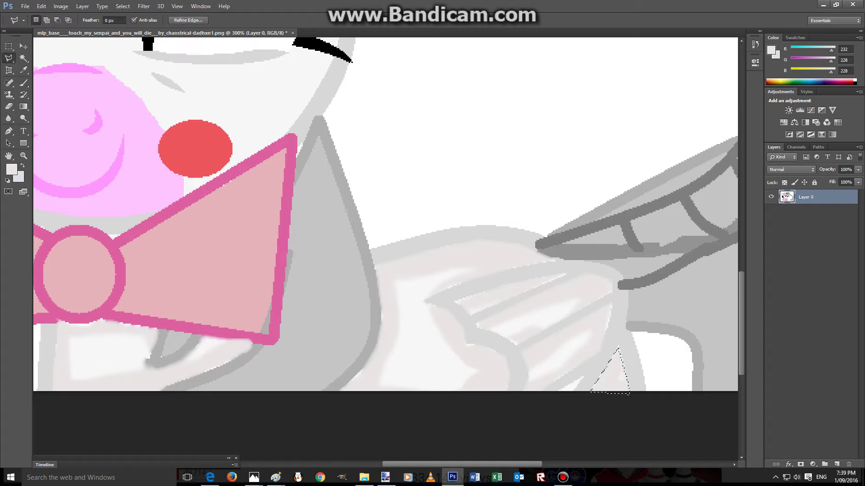
pyautogui.hscroll(-10, 385, 214)
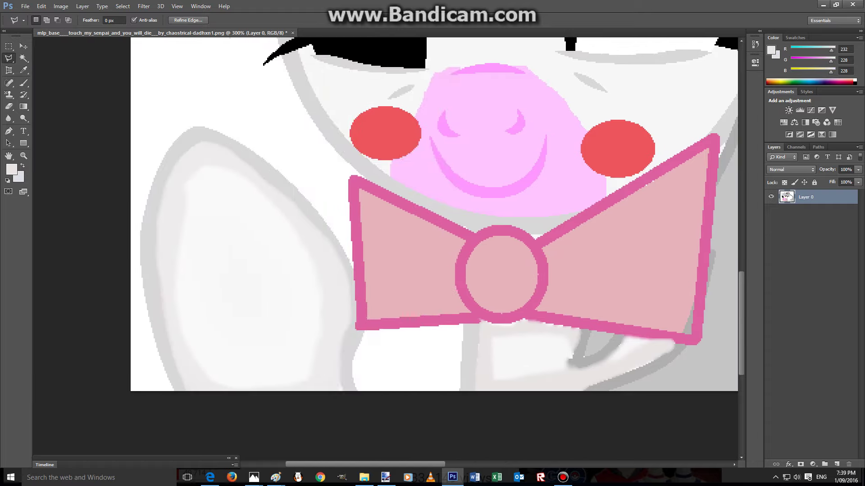
pyautogui.scroll(2, 385, 214)
pyautogui.scroll(6, 434, 236)
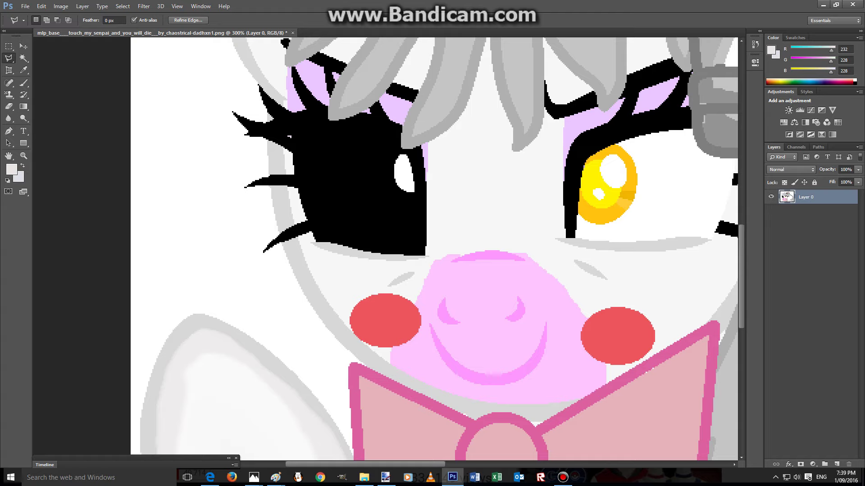
pyautogui.click(299, 237)
pyautogui.click(304, 264)
pyautogui.click(329, 304)
pyautogui.click(438, 257)
pyautogui.click(527, 252)
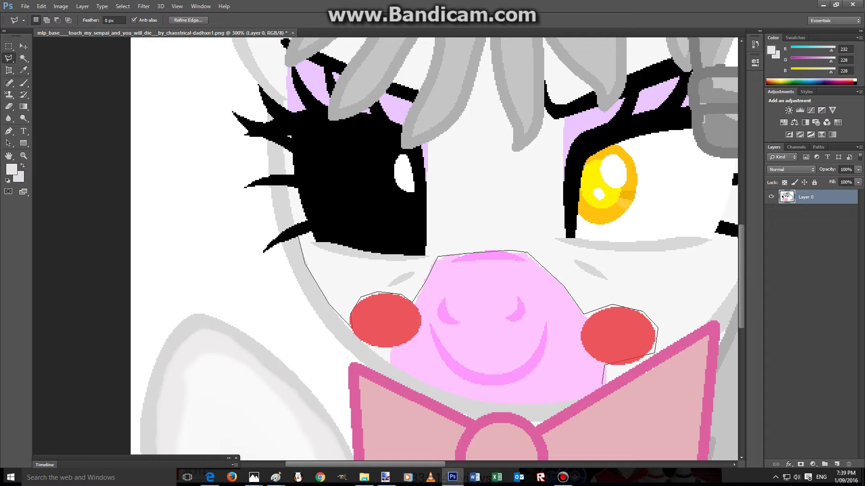
pyautogui.click(602, 384)
pyautogui.click(712, 318)
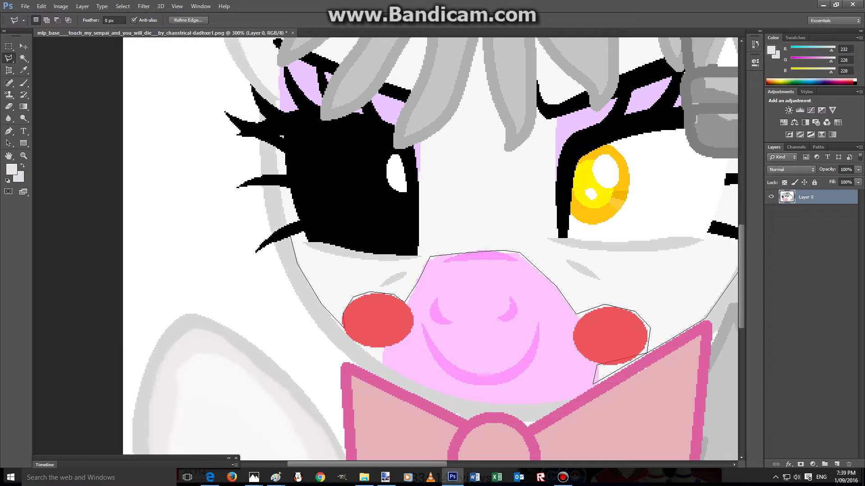
pyautogui.hscroll(2, 711, 292)
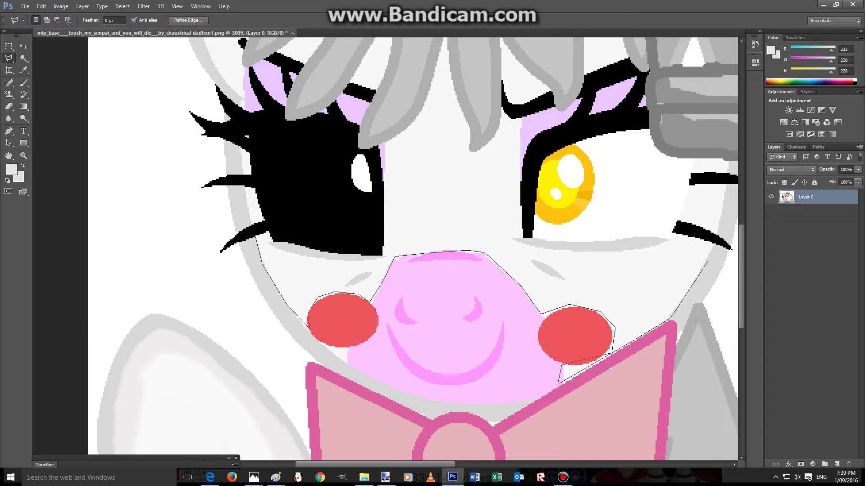
pyautogui.click(664, 242)
pyautogui.click(595, 253)
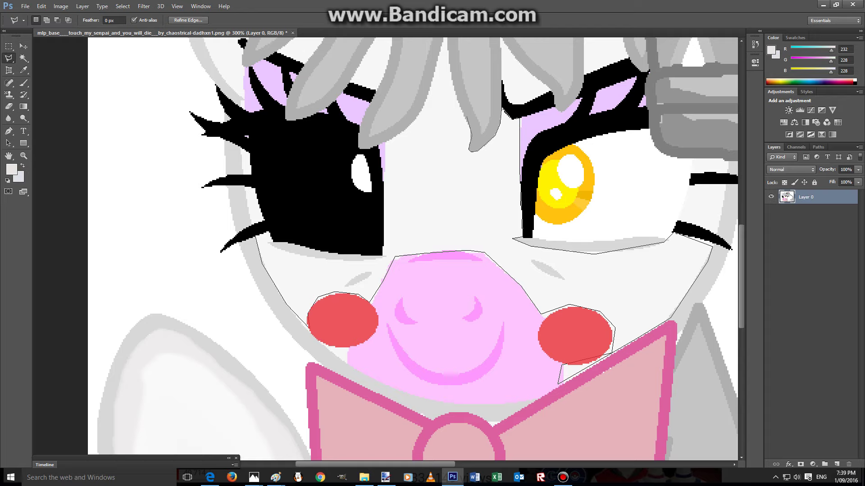
pyautogui.scroll(2, 439, 69)
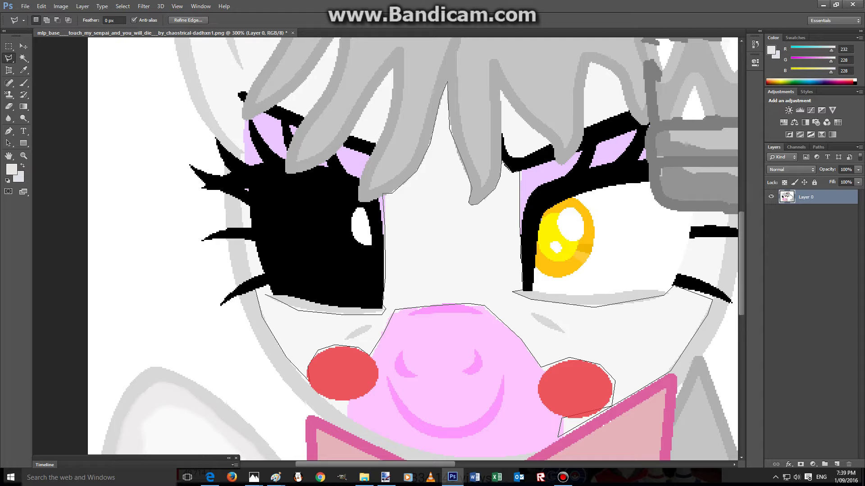
pyautogui.click(309, 381)
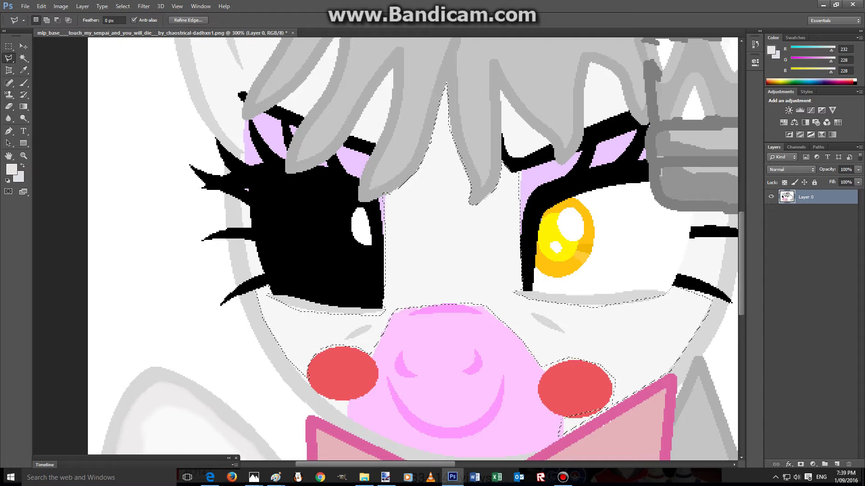
# Step: Brush light grey shading along the edges of the selected face area and soften it with the Blur tool
pyautogui.click(23, 94)
pyautogui.press('b')
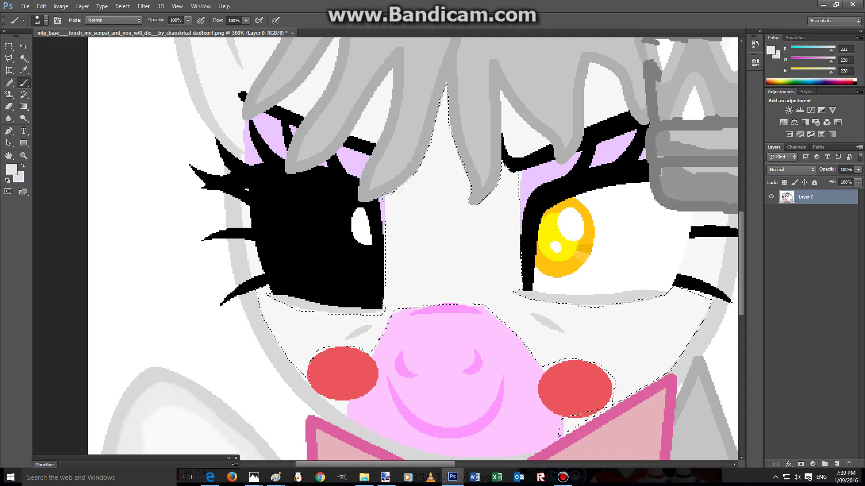
pyautogui.moveTo(271, 294)
pyautogui.mouseDown()
pyautogui.moveTo(311, 354)
pyautogui.moveTo(370, 341)
pyautogui.moveTo(418, 300)
pyautogui.moveTo(453, 299)
pyautogui.moveTo(527, 345)
pyautogui.moveTo(603, 363)
pyautogui.moveTo(622, 403)
pyautogui.moveTo(698, 311)
pyautogui.moveTo(687, 297)
pyautogui.moveTo(629, 315)
pyautogui.moveTo(513, 282)
pyautogui.moveTo(510, 234)
pyautogui.moveTo(446, 167)
pyautogui.moveTo(444, 90)
pyautogui.moveTo(356, 322)
pyautogui.moveTo(265, 290)
pyautogui.mouseUp()
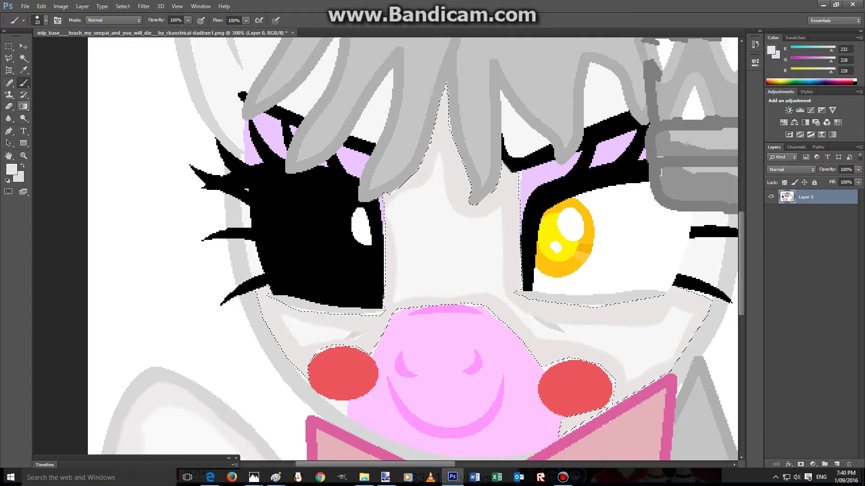
pyautogui.press('r')
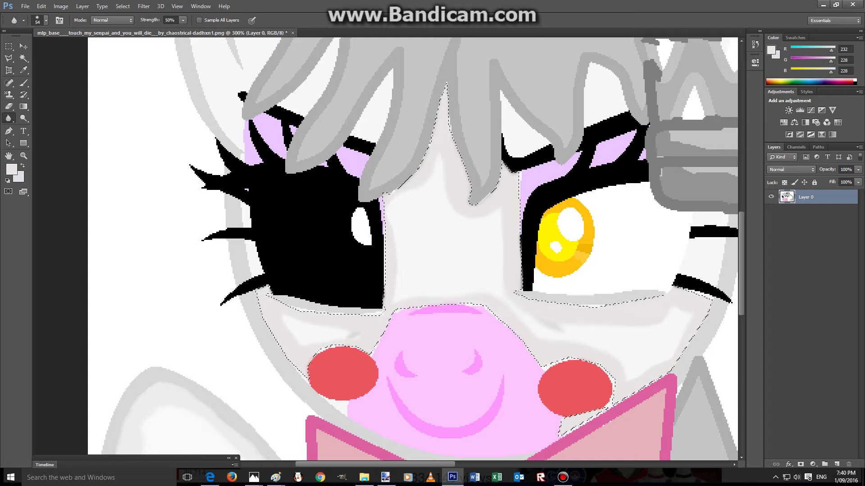
# Step: Select the white gap between the hair strands above the black eye and brush light grey shading into it
pyautogui.press('l')
pyautogui.scroll(1, 412, 248)
pyautogui.scroll(2, 383, 135)
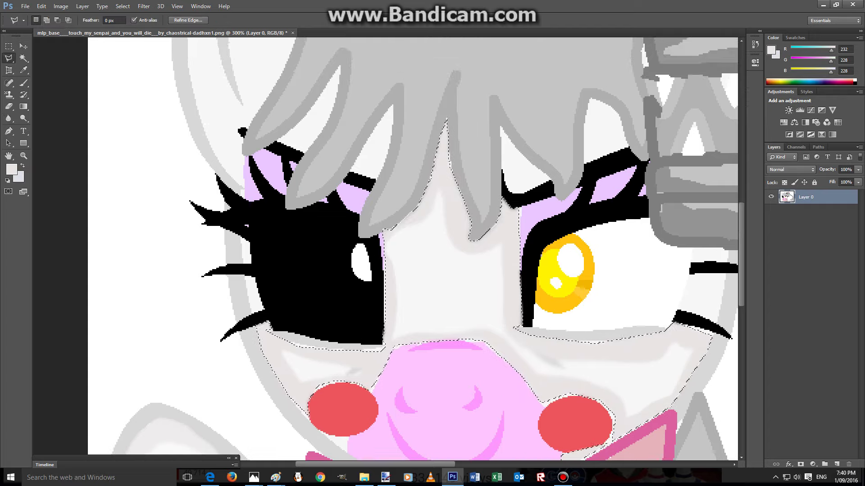
pyautogui.click(391, 106)
pyautogui.click(366, 143)
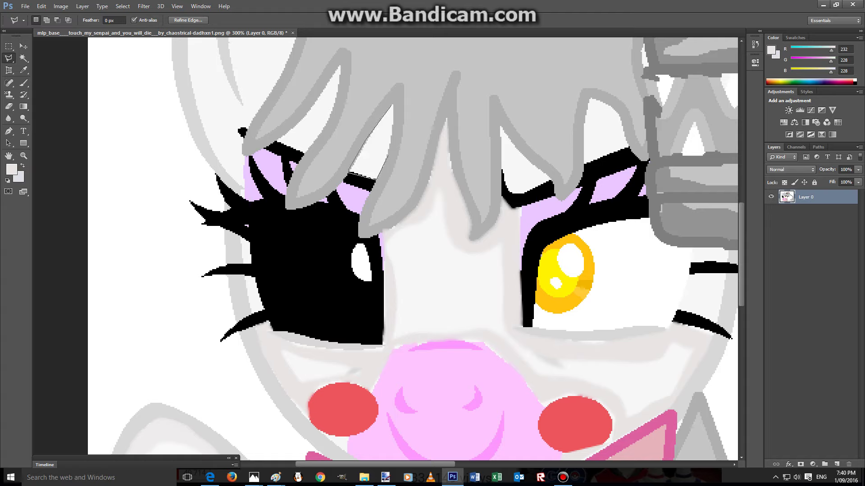
pyautogui.click(392, 106)
pyautogui.click(23, 83)
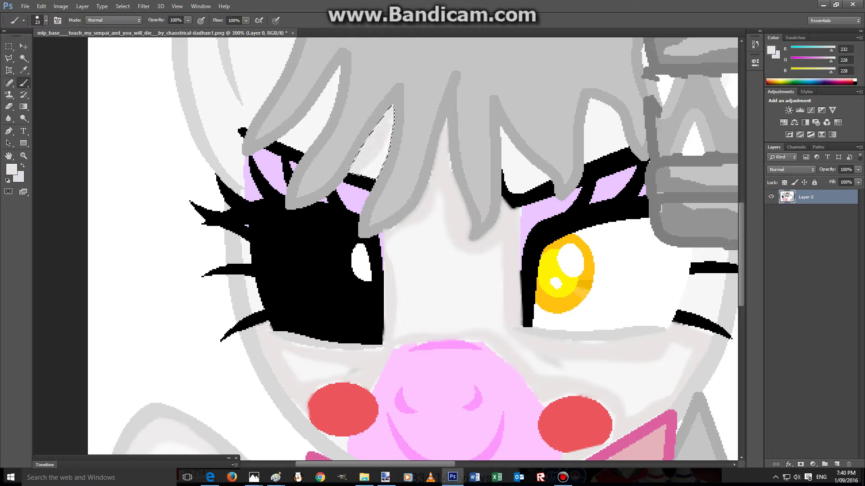
pyautogui.click(23, 118)
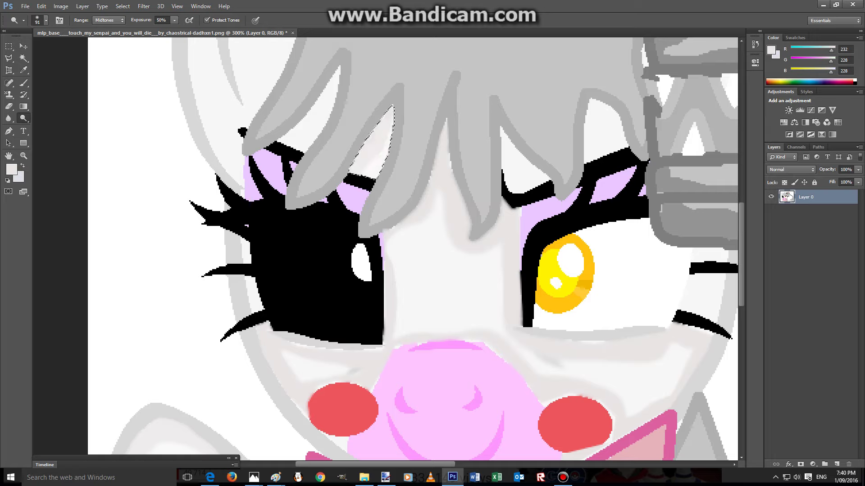
pyautogui.click(24, 58)
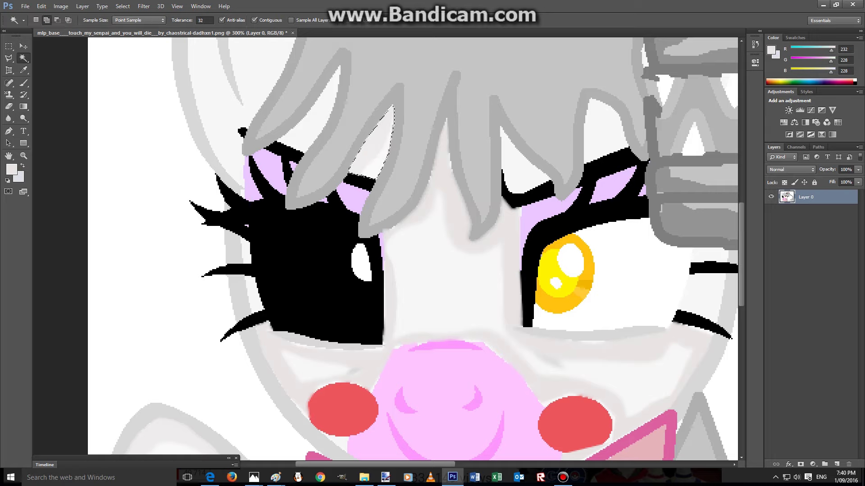
pyautogui.click(270, 169)
pyautogui.click(9, 58)
pyautogui.click(100, 103)
pyautogui.press('Return')
pyautogui.press('Return')
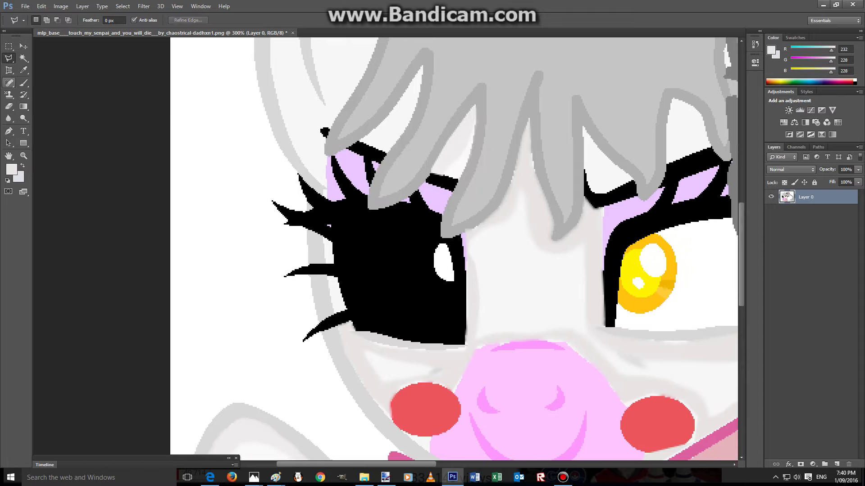
# Step: Select the lilac eyelid patches around both eyes with the Magic Wand at a tolerance of 32
pyautogui.click(24, 58)
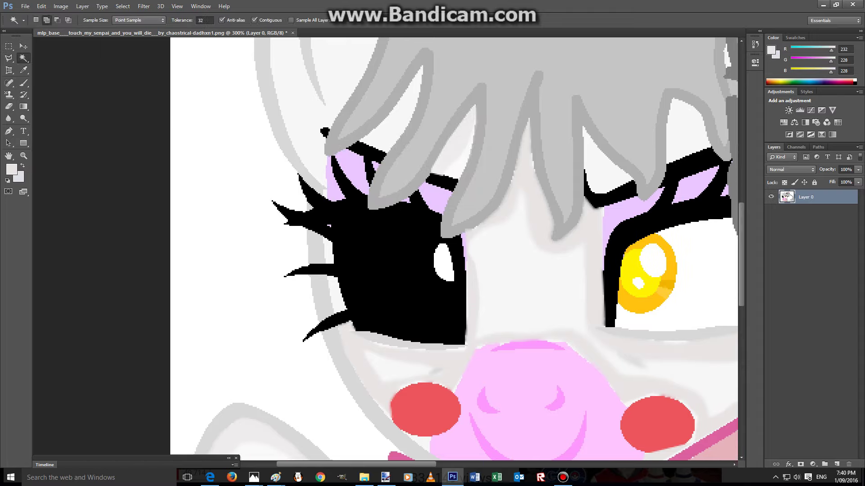
pyautogui.click(334, 188)
pyautogui.click(354, 171)
pyautogui.click(376, 166)
pyautogui.click(433, 198)
pyautogui.click(464, 243)
pyautogui.click(624, 211)
pyautogui.hscroll(5, 386, 252)
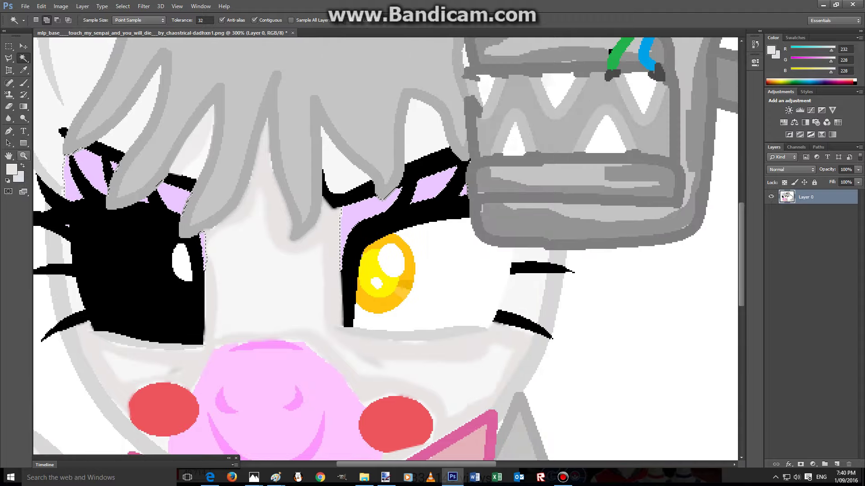
# Step: Lighten parts of the selected lilac eyelids with the Dodge tool, using a 33 px brush, Midtones range and 50% exposure
pyautogui.click(23, 70)
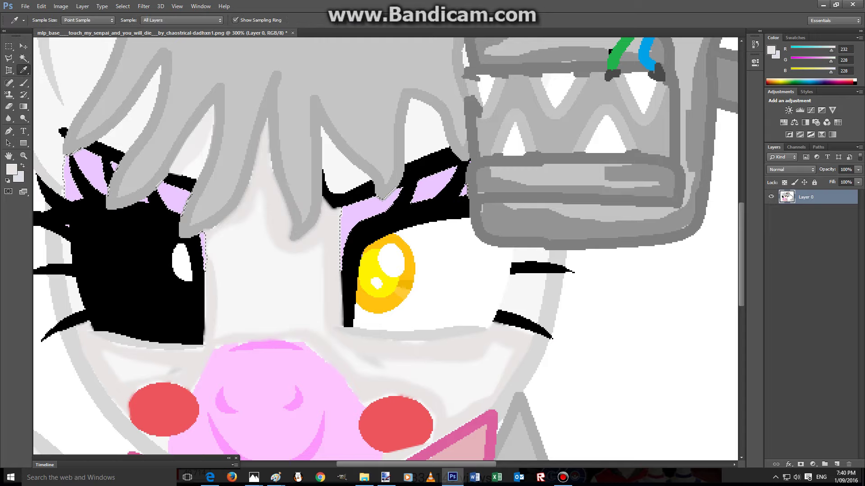
pyautogui.click(24, 118)
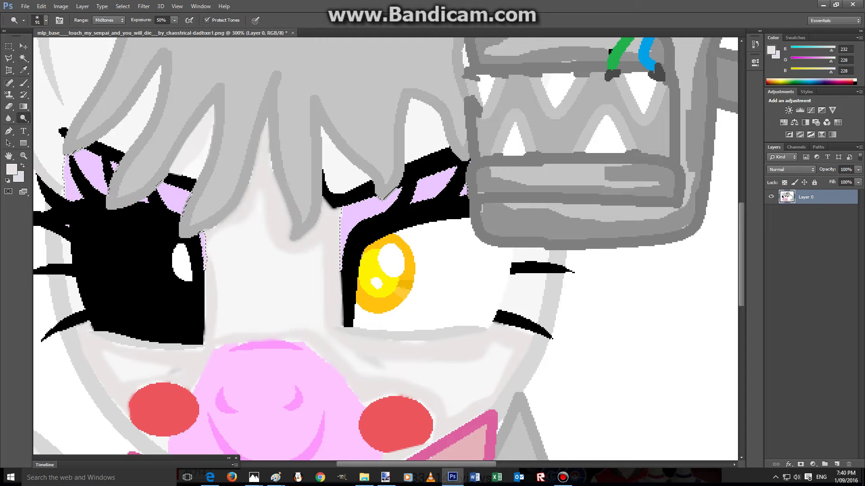
pyautogui.click(45, 20)
pyautogui.moveTo(33, 49); pyautogui.dragTo(27, 49)
pyautogui.press('Return')
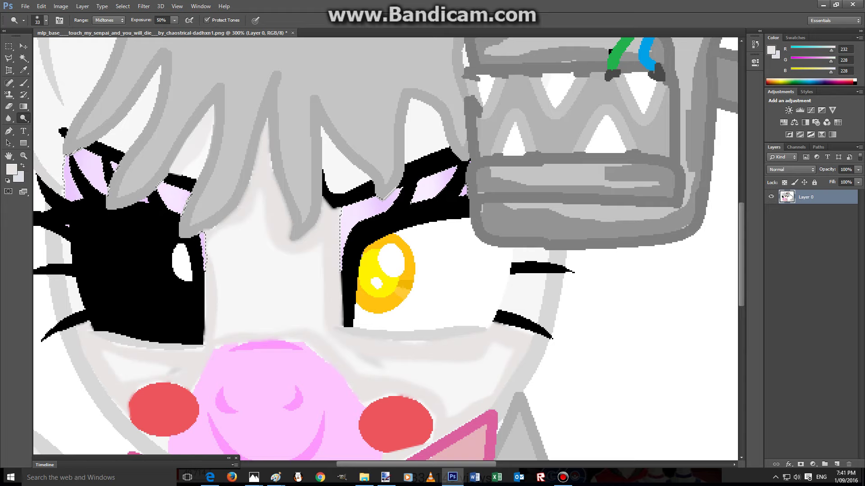
# Step: Select the pink muzzle with the Magic Wand and lighten it with the Dodge tool at Midtones range and 50% exposure
pyautogui.click(24, 57)
pyautogui.click(252, 374)
pyautogui.scroll(-1, 252, 374)
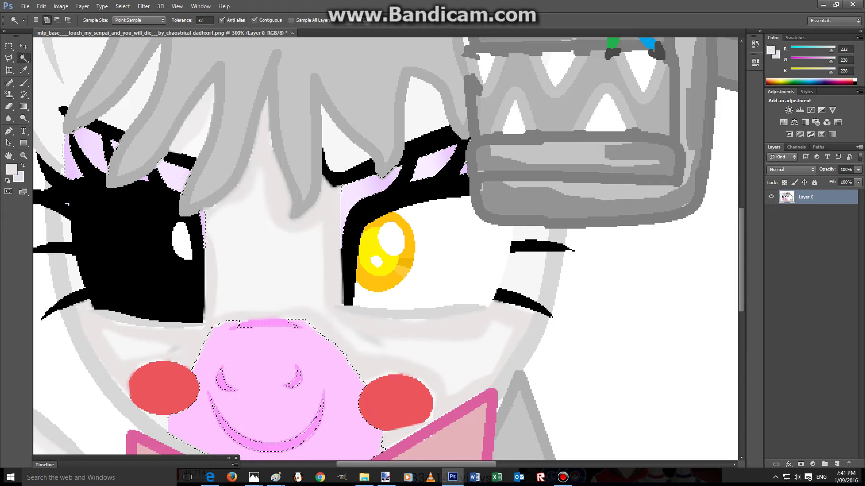
pyautogui.scroll(-3, 385, 248)
pyautogui.press('o')
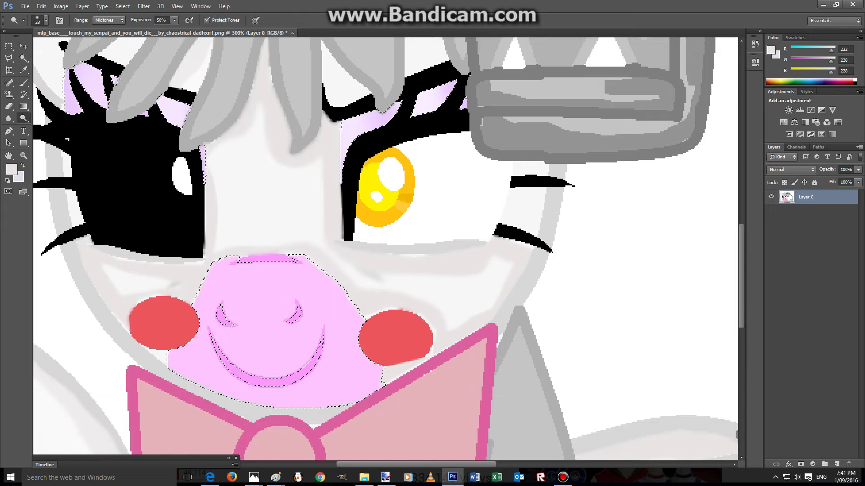
pyautogui.moveTo(184, 361)
pyautogui.mouseDown()
pyautogui.moveTo(306, 398)
pyautogui.moveTo(373, 376)
pyautogui.moveTo(344, 312)
pyautogui.moveTo(290, 266)
pyautogui.moveTo(226, 279)
pyautogui.moveTo(270, 351)
pyautogui.moveTo(288, 349)
pyautogui.mouseUp()
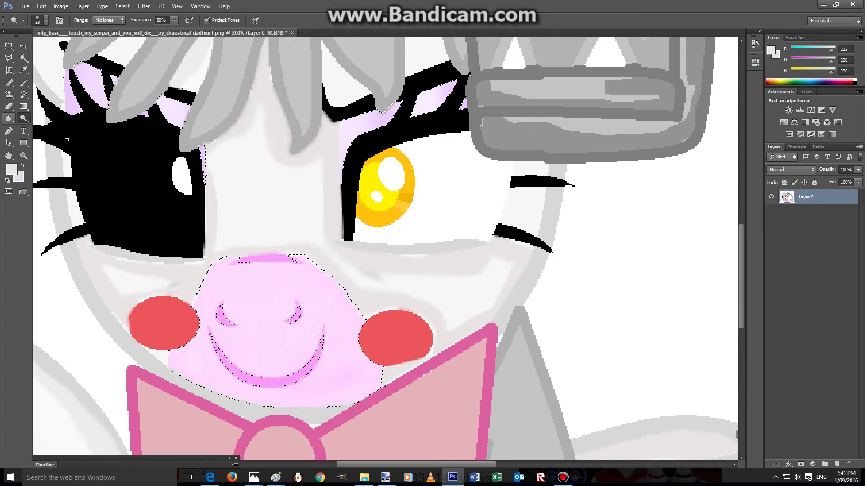
# Step: Select the grey hair with the Magic Wand at a tolerance of 32 and lighten its strands with the Dodge tool
pyautogui.click(23, 58)
pyautogui.scroll(2, 385, 249)
pyautogui.scroll(4, 385, 249)
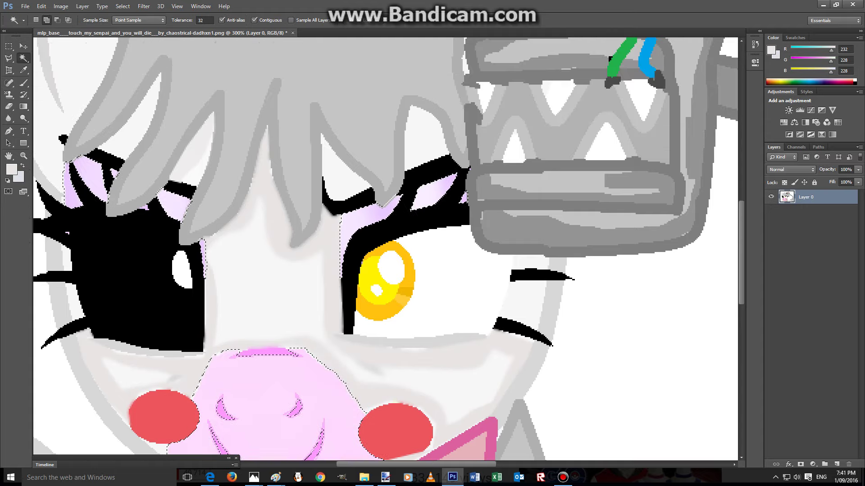
pyautogui.click(385, 248)
pyautogui.scroll(1, 385, 249)
pyautogui.scroll(1, 382, 247)
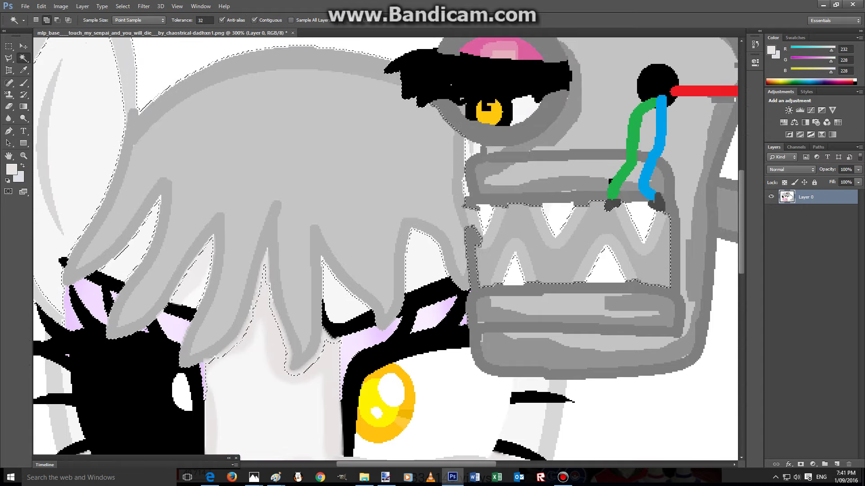
pyautogui.press('o')
pyautogui.moveTo(111, 227)
pyautogui.mouseDown()
pyautogui.moveTo(83, 266)
pyautogui.moveTo(174, 203)
pyautogui.moveTo(135, 309)
pyautogui.moveTo(203, 236)
pyautogui.mouseUp()
pyautogui.moveTo(231, 199)
pyautogui.mouseDown()
pyautogui.moveTo(223, 319)
pyautogui.moveTo(204, 353)
pyautogui.moveTo(284, 311)
pyautogui.moveTo(315, 342)
pyautogui.mouseUp()
pyautogui.moveTo(315, 306)
pyautogui.mouseDown()
pyautogui.moveTo(443, 247)
pyautogui.moveTo(455, 195)
pyautogui.mouseUp()
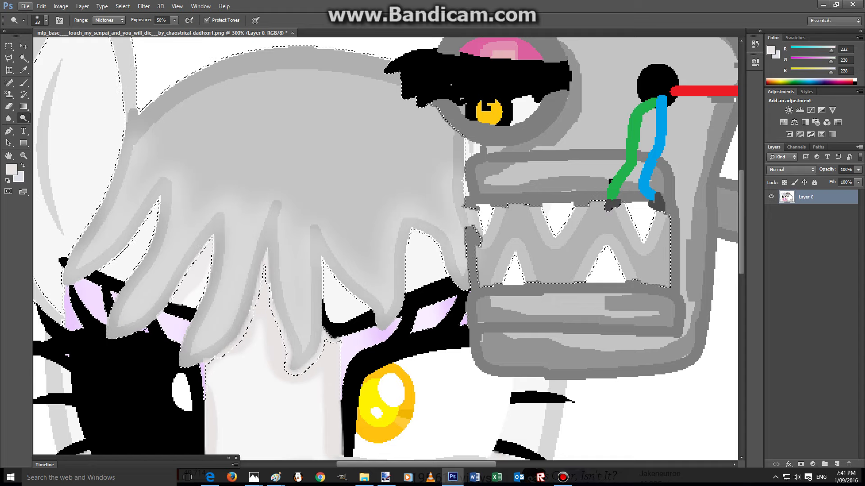
# Step: Clear the hair selection with an empty Polygonal Lasso outline
pyautogui.click(9, 58)
pyautogui.click(58, 78)
pyautogui.doubleClick(78, 102)
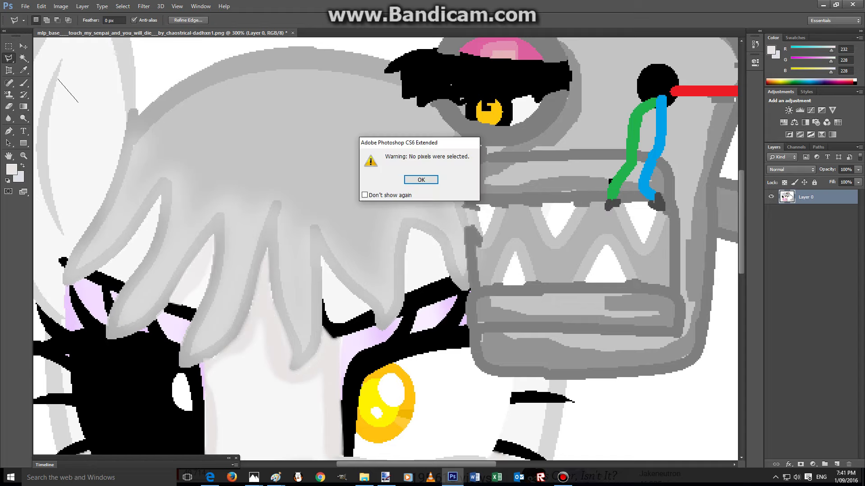
pyautogui.press('Return')
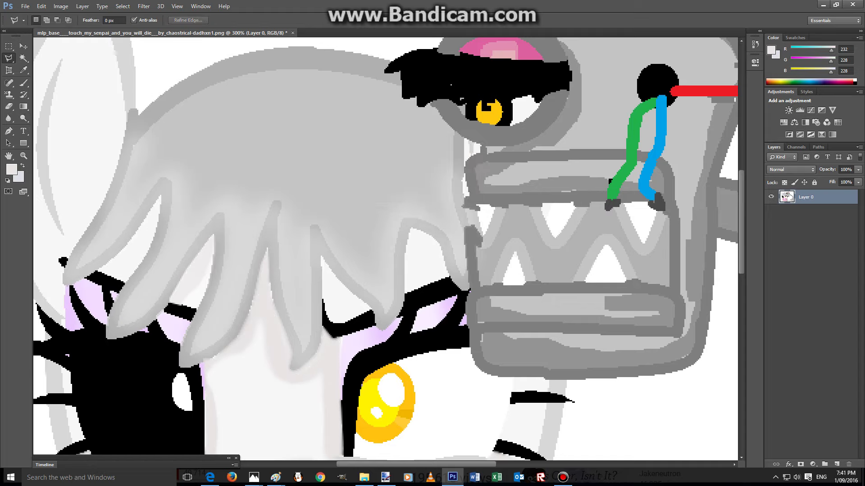
# Step: Outline the central part of the grey hair above the strands with the Polygonal Lasso tool and close the selection
pyautogui.click(138, 140)
pyautogui.click(191, 90)
pyautogui.click(249, 67)
pyautogui.click(340, 68)
pyautogui.click(453, 131)
pyautogui.click(453, 197)
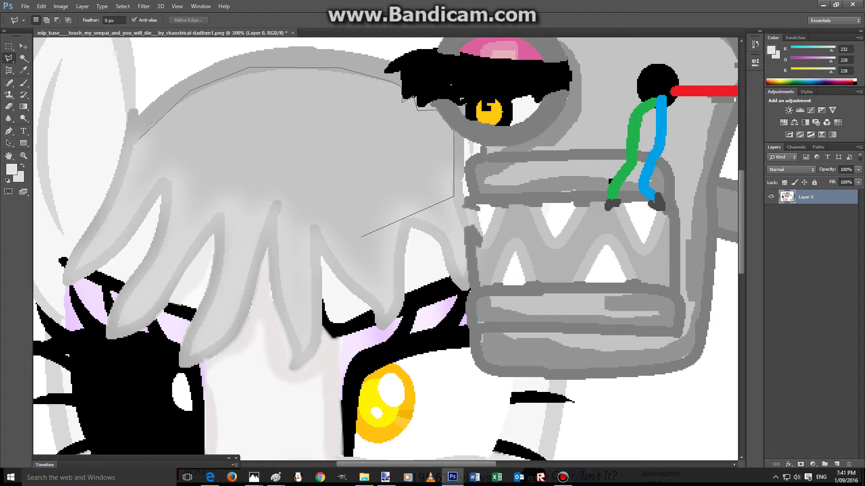
pyautogui.click(394, 230)
pyautogui.click(308, 257)
pyautogui.click(289, 192)
pyautogui.click(257, 208)
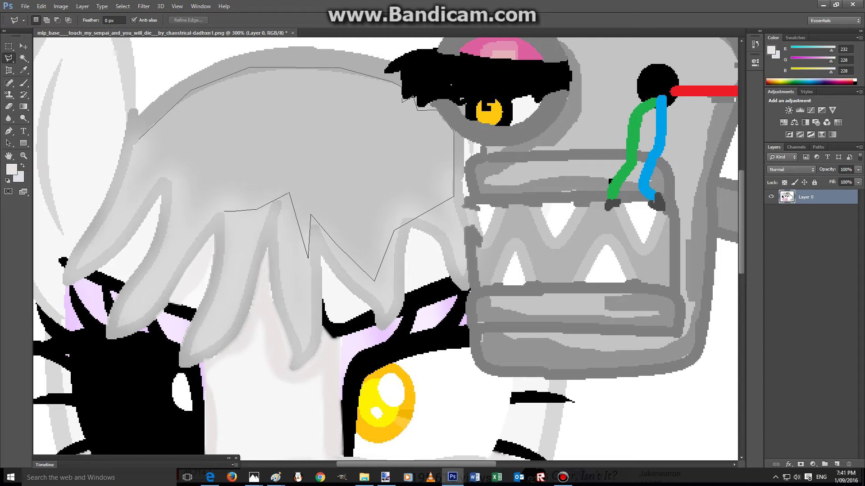
pyautogui.click(402, 103)
# Step: Switch to the browser, skip the advert on the YouTube music video and return to Photoshop
pyautogui.click(210, 477)
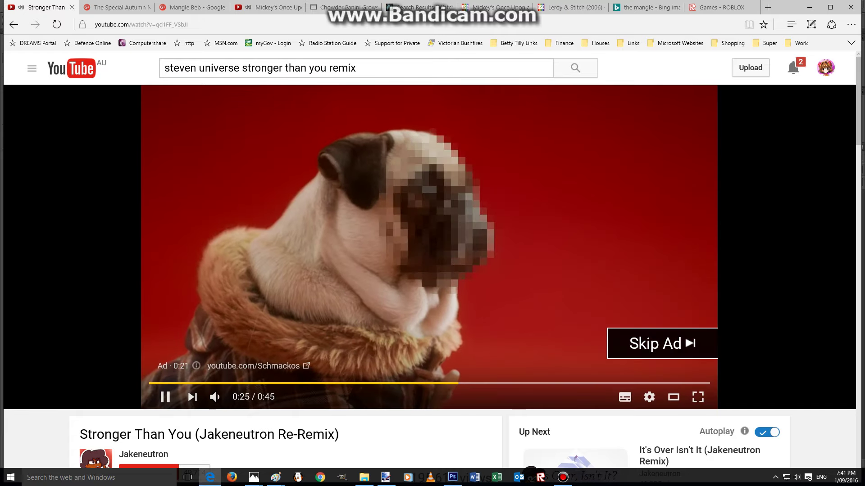
pyautogui.click(661, 343)
pyautogui.click(385, 477)
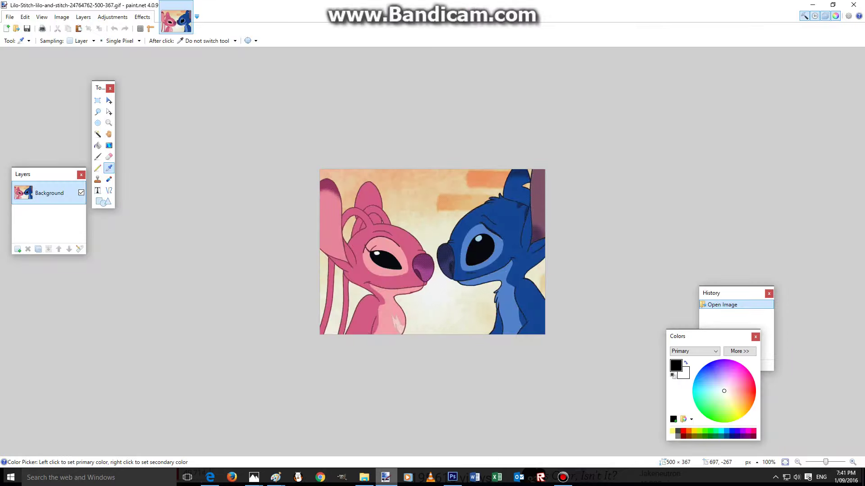
pyautogui.click(364, 477)
pyautogui.click(453, 477)
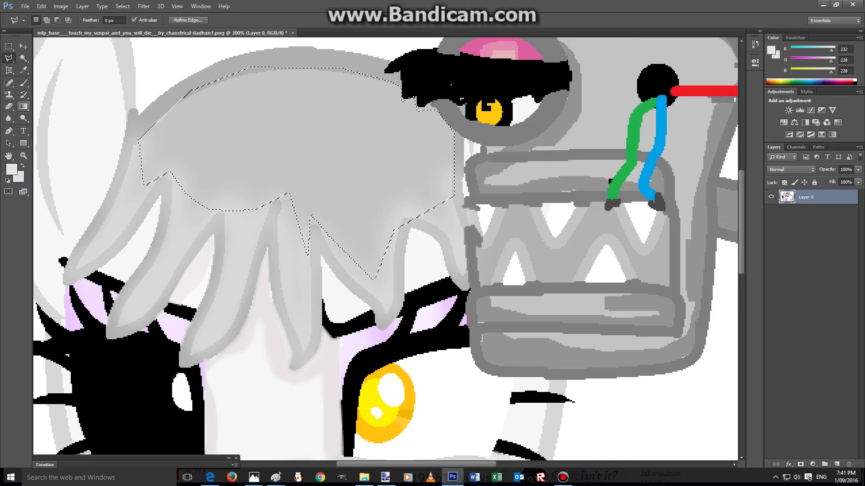
# Step: Lighten the selected central hair area with the Dodge tool and deselect it
pyautogui.click(24, 118)
pyautogui.moveTo(151, 140)
pyautogui.mouseDown()
pyautogui.moveTo(286, 81)
pyautogui.moveTo(432, 130)
pyautogui.moveTo(401, 212)
pyautogui.moveTo(315, 227)
pyautogui.moveTo(166, 180)
pyautogui.moveTo(298, 120)
pyautogui.mouseUp()
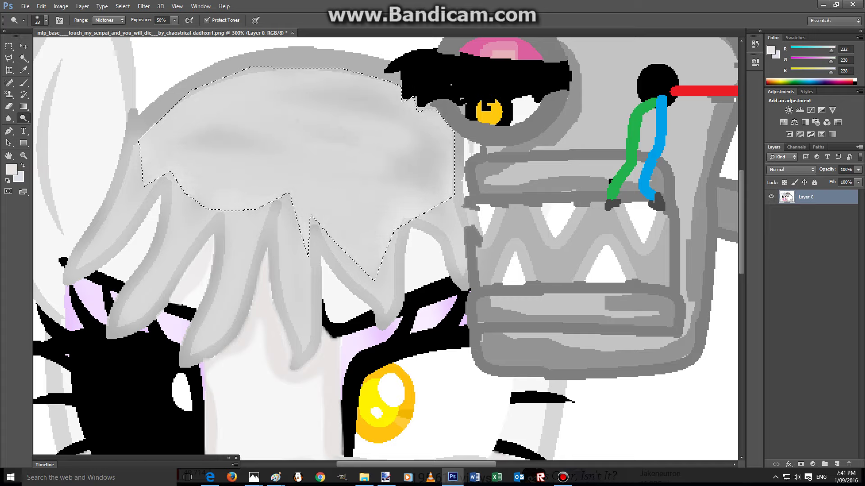
pyautogui.press('l')
pyautogui.hotkey('ctrl', 'd')
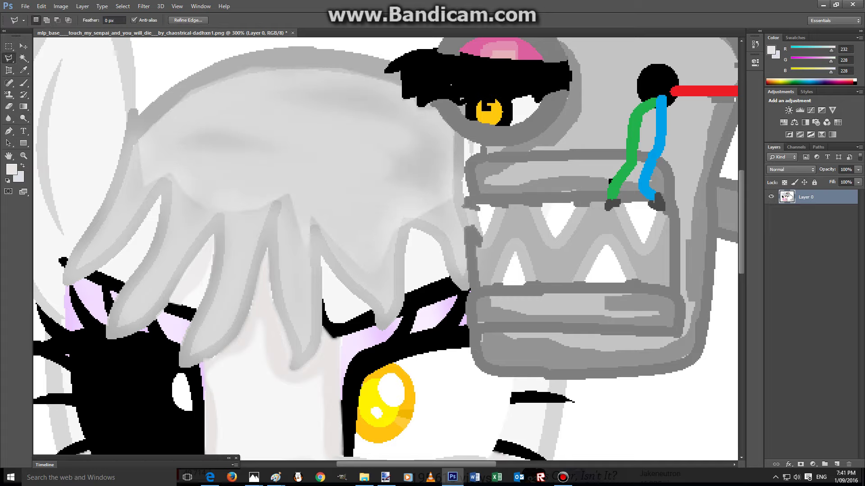
# Step: Select the light grey upper part of the robotic skull with the Magic Wand and lighten it with the Dodge tool
pyautogui.moveTo(496, 270); pyautogui.dragTo(262, 285)
pyautogui.scroll(1, 385, 248)
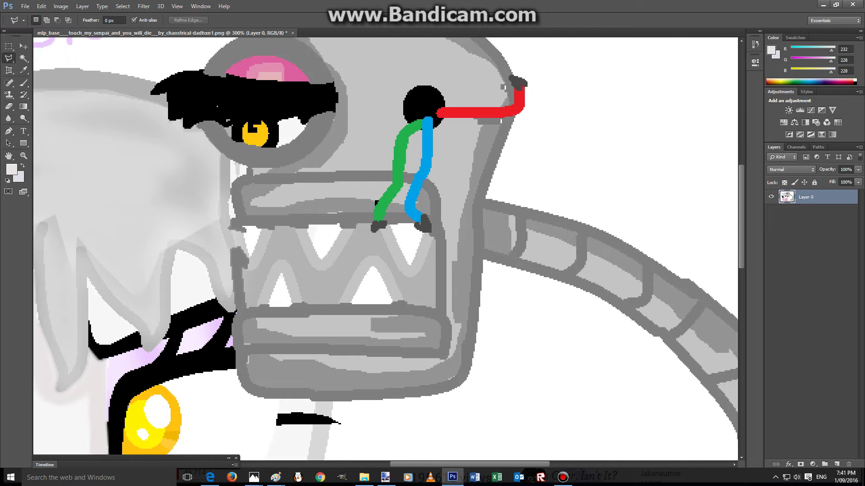
pyautogui.press('w')
pyautogui.click(374, 72)
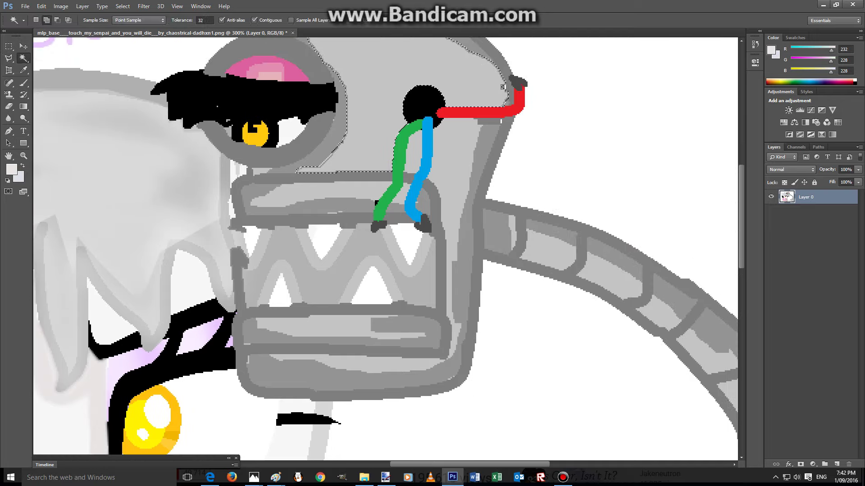
pyautogui.click(23, 118)
pyautogui.moveTo(318, 160)
pyautogui.mouseDown()
pyautogui.moveTo(381, 163)
pyautogui.moveTo(391, 157)
pyautogui.moveTo(369, 121)
pyautogui.moveTo(486, 67)
pyautogui.moveTo(374, 85)
pyautogui.mouseUp()
pyautogui.scroll(3, 385, 248)
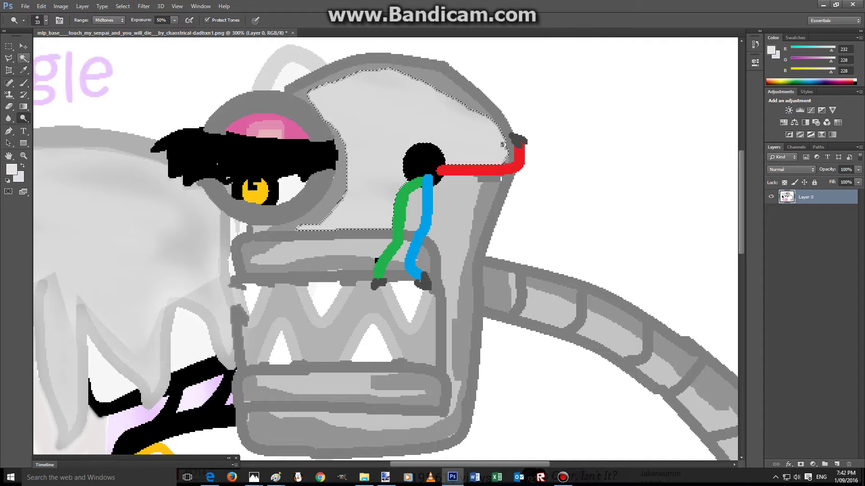
# Step: Try to add the skull's light grey side strip and the curved cable's light segments to the Magic Wand selection
pyautogui.click(23, 57)
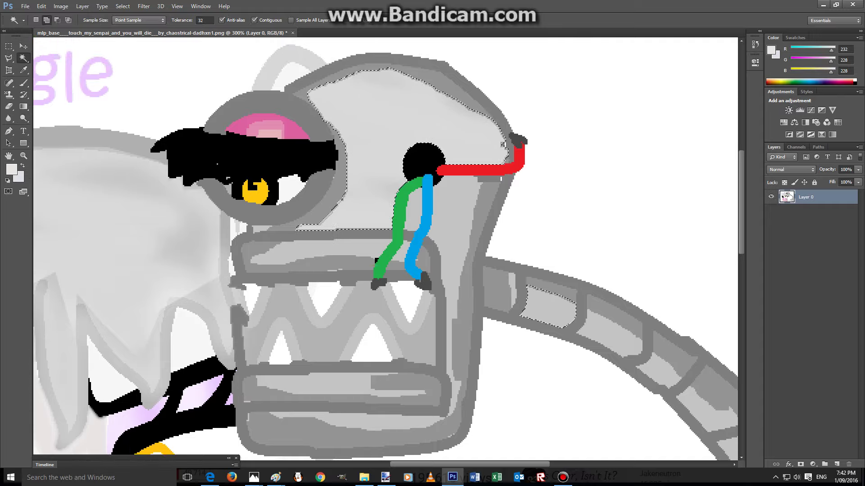
pyautogui.click(454, 216)
pyautogui.click(547, 306)
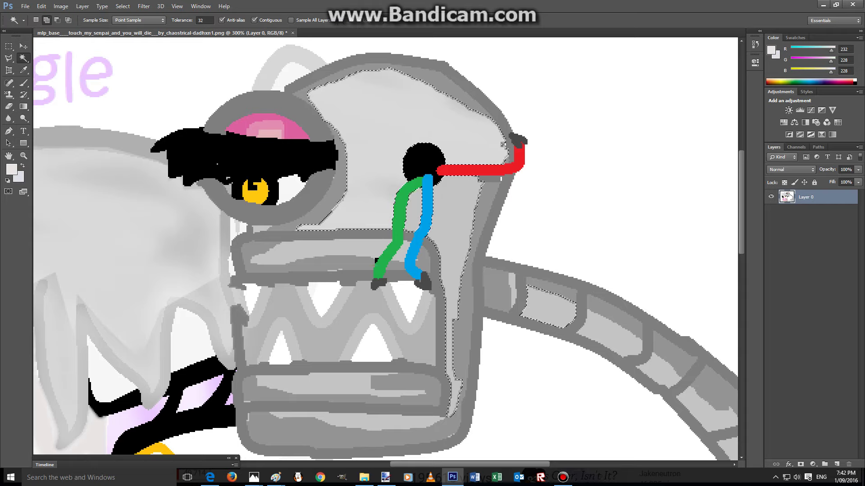
pyautogui.moveTo(423, 464); pyautogui.dragTo(514, 464)
pyautogui.moveTo(110, 144); pyautogui.dragTo(110, 87)
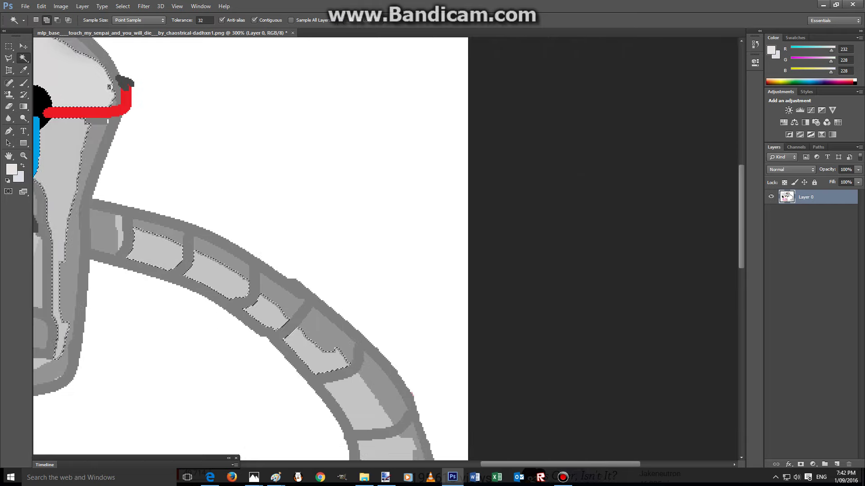
pyautogui.moveTo(109, 87); pyautogui.dragTo(110, 58)
pyautogui.scroll(-5, 110, 58)
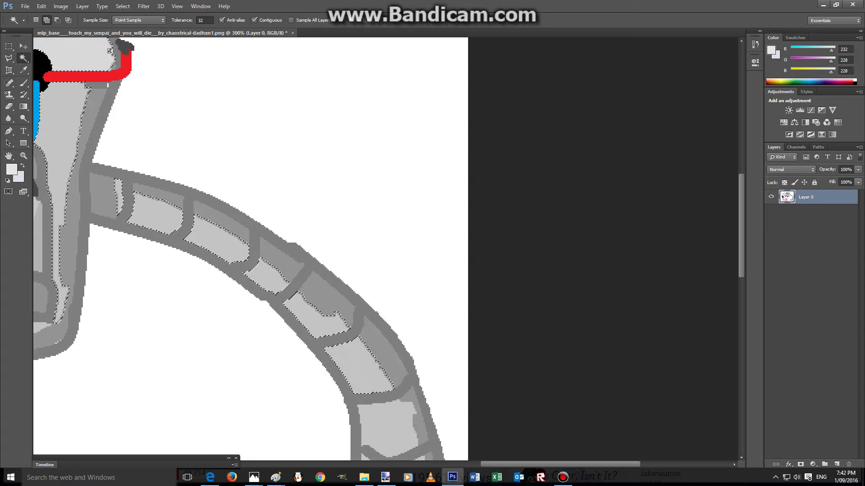
pyautogui.scroll(-2, 250, 249)
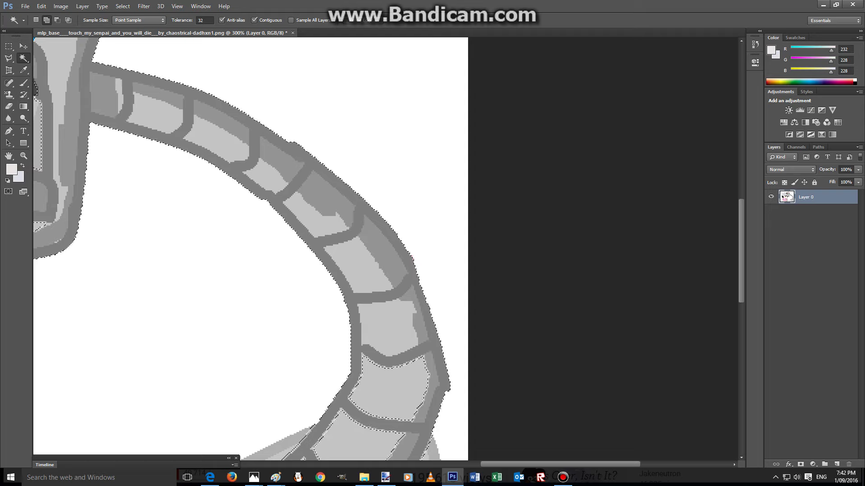
pyautogui.scroll(-6, 250, 249)
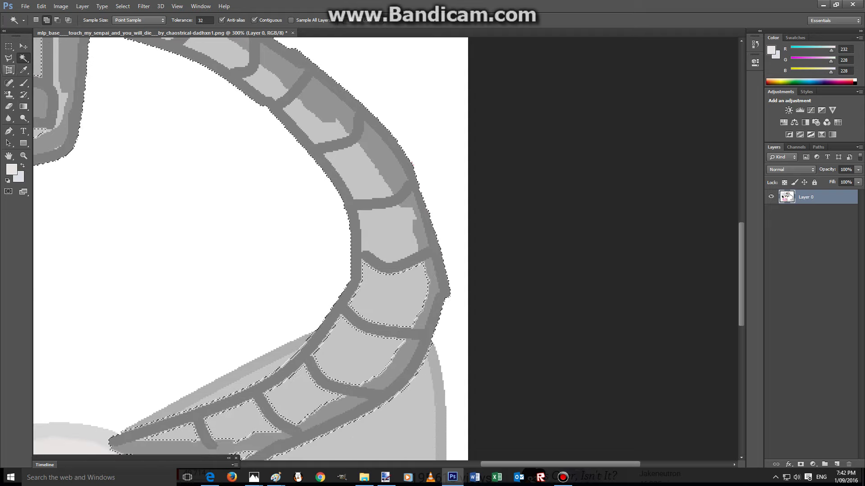
# Step: Clear the whole selection and return to the Magic Wand tool
pyautogui.click(9, 58)
pyautogui.click(34, 68)
pyautogui.hscroll(-2, 90, 119)
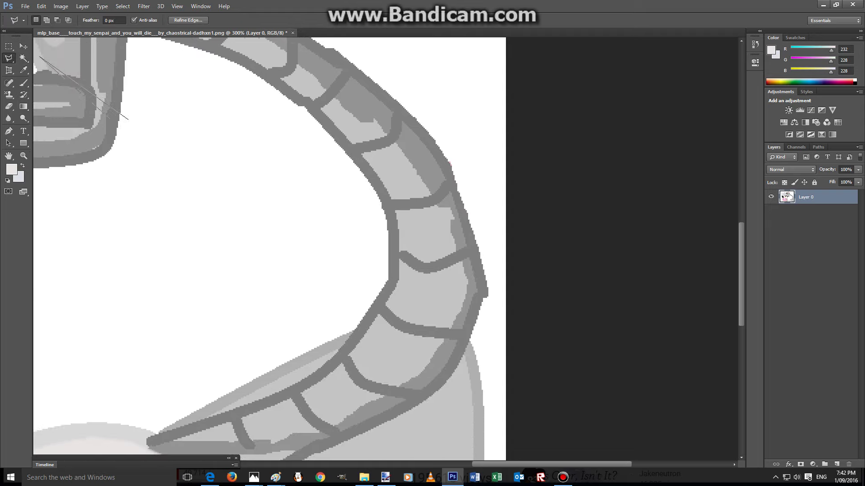
pyautogui.click(127, 129)
pyautogui.click(128, 120)
pyautogui.doubleClick(119, 114)
pyautogui.click(23, 58)
pyautogui.click(8, 58)
pyautogui.hotkey('ctrl', 'd')
pyautogui.click(23, 58)
pyautogui.press('w')
# Step: Select the light grey segments along the curved cable and the light strips on the skull's side and lower jaw
pyautogui.scroll(1, 261, 247)
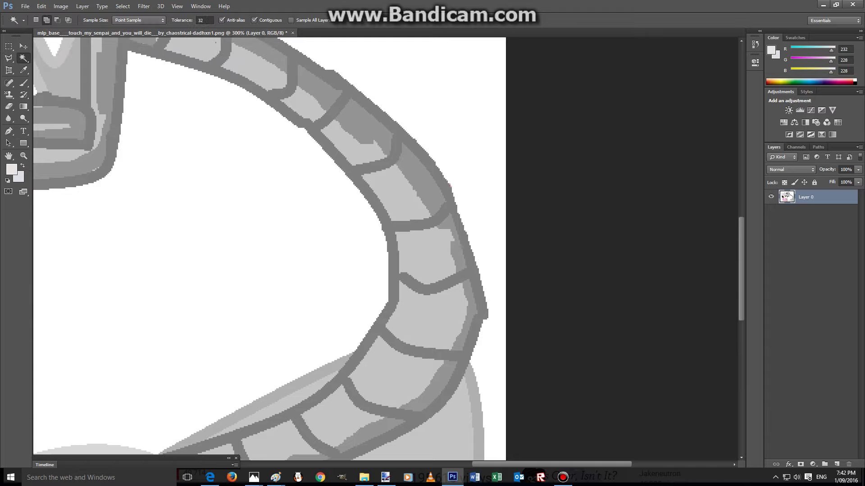
pyautogui.click(303, 104)
pyautogui.click(348, 145)
pyautogui.click(389, 191)
pyautogui.click(424, 253)
pyautogui.click(427, 318)
pyautogui.click(396, 374)
pyautogui.click(342, 414)
pyautogui.scroll(-2, 342, 415)
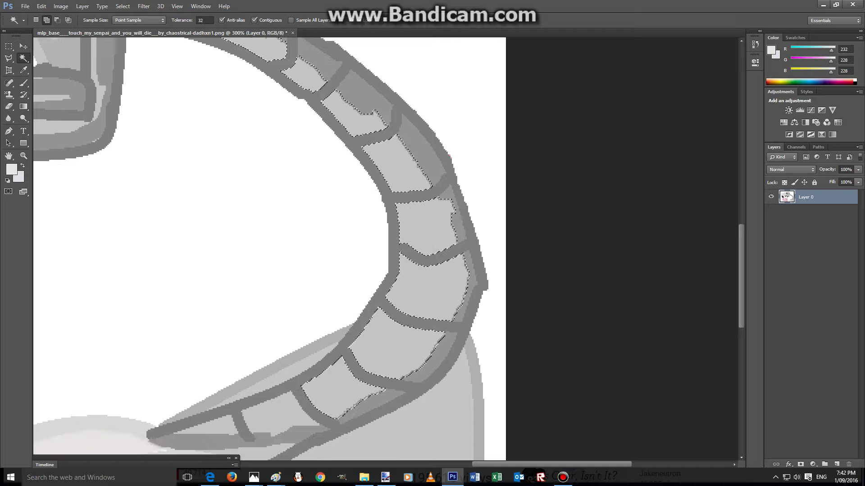
pyautogui.click(216, 400)
pyautogui.scroll(6, 271, 248)
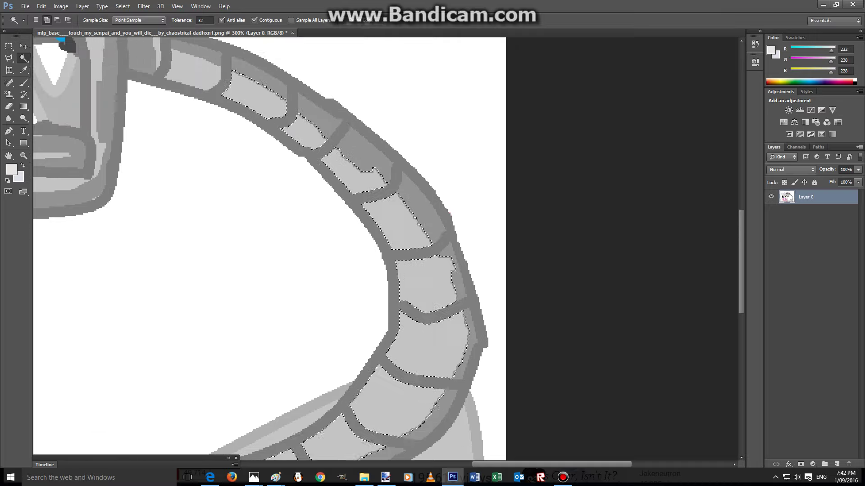
pyautogui.click(156, 81)
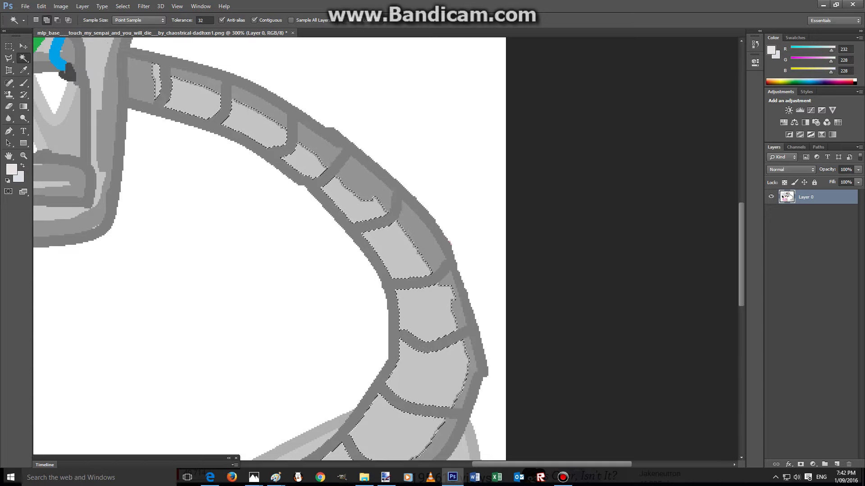
pyautogui.click(97, 63)
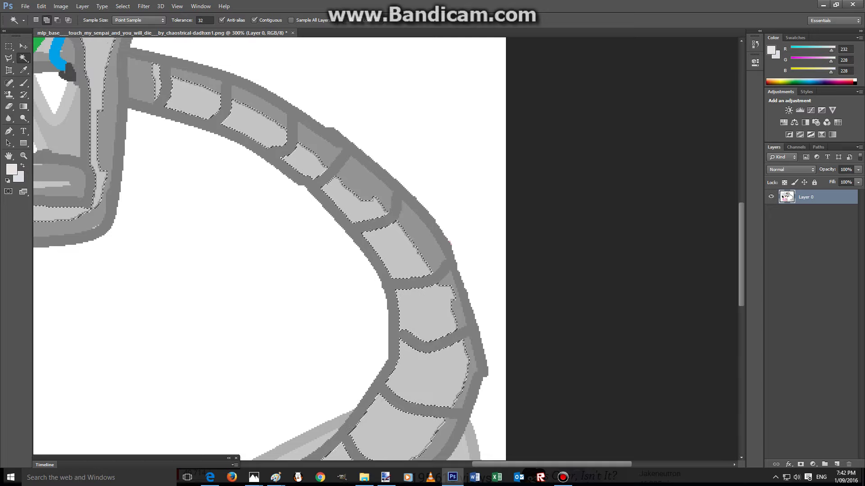
pyautogui.click(63, 214)
# Step: Lighten the selected cable segments with the Dodge tool, using a 33 px brush, Midtones range and 50% exposure
pyautogui.press('o')
pyautogui.moveTo(157, 88)
pyautogui.mouseDown()
pyautogui.moveTo(266, 128)
pyautogui.moveTo(361, 198)
pyautogui.mouseUp()
pyautogui.moveTo(399, 373)
pyautogui.mouseDown()
pyautogui.moveTo(423, 315)
pyautogui.moveTo(389, 261)
pyautogui.mouseUp()
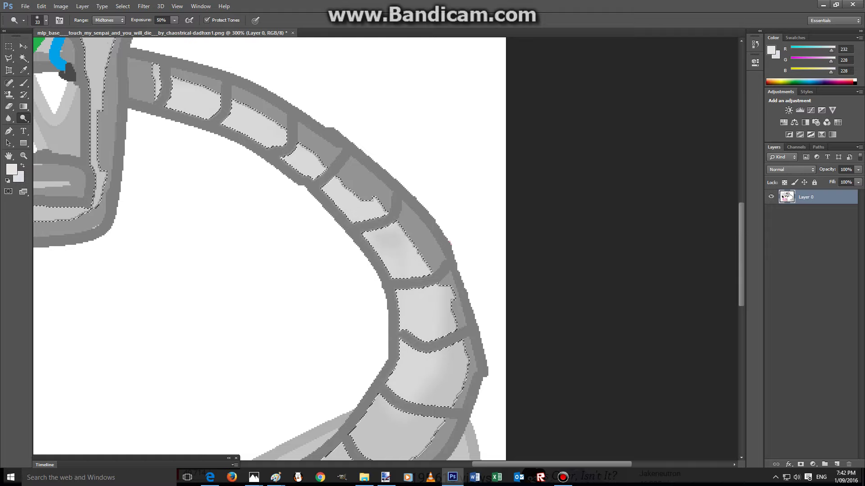
pyautogui.moveTo(388, 405); pyautogui.dragTo(374, 450)
pyautogui.scroll(-4, 388, 249)
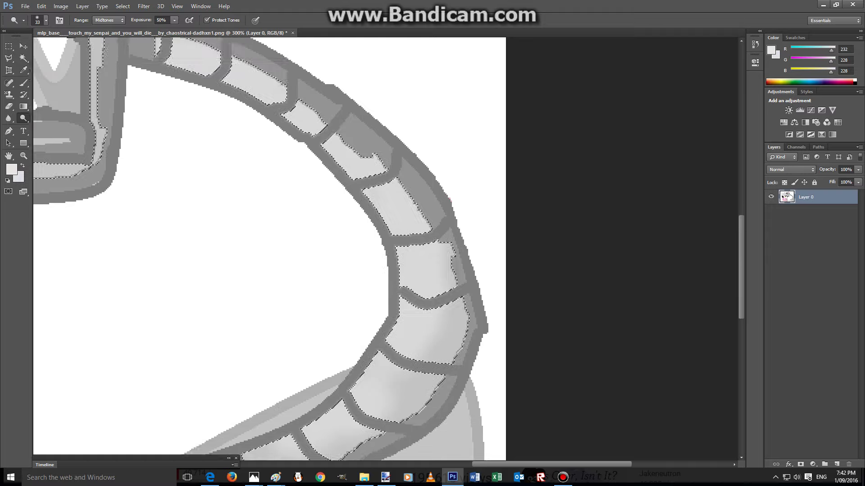
pyautogui.moveTo(356, 360); pyautogui.dragTo(193, 412)
pyautogui.moveTo(324, 392); pyautogui.dragTo(419, 324)
pyautogui.scroll(1, 270, 247)
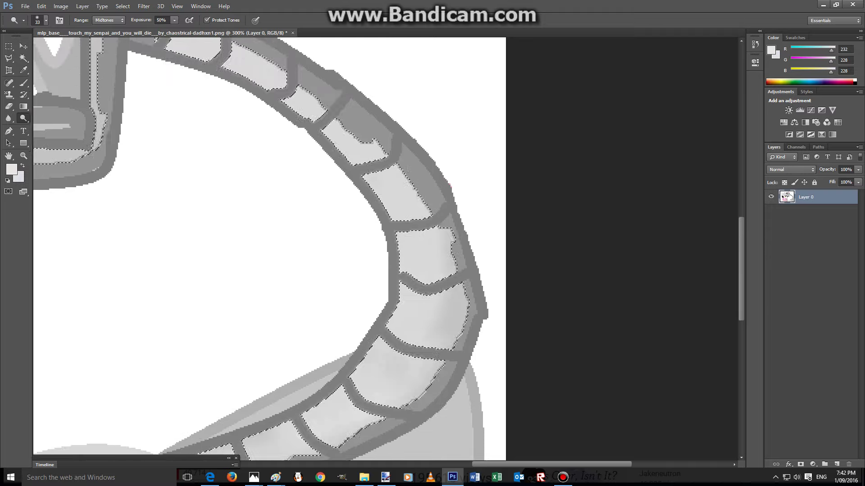
# Step: Lighten the selected strip along the robotic skull's lower jaw with the Dodge tool
pyautogui.hscroll(-5, 388, 249)
pyautogui.scroll(2, 388, 249)
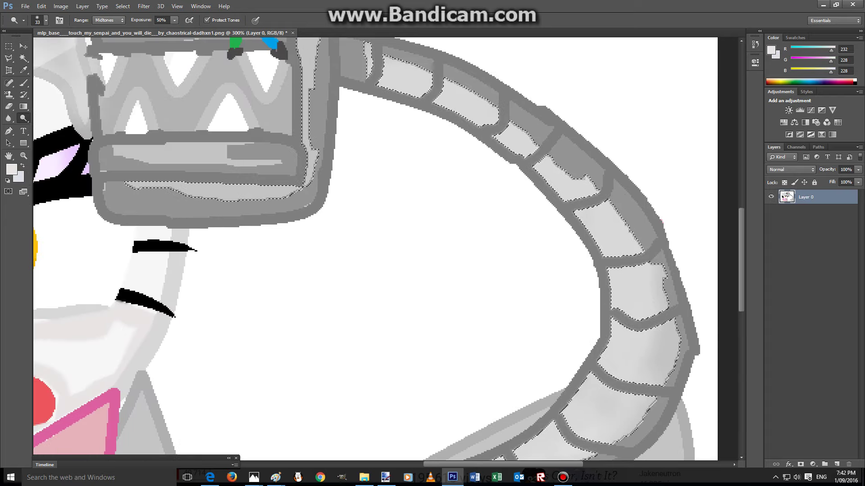
pyautogui.moveTo(149, 215); pyautogui.dragTo(271, 221)
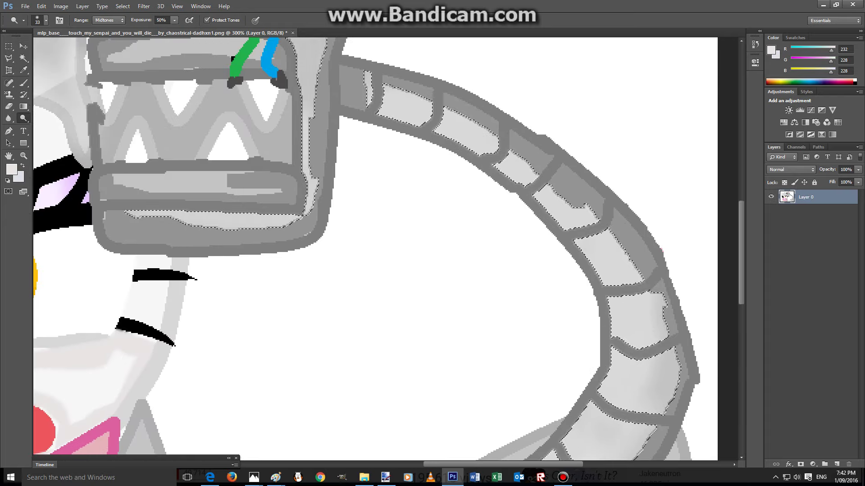
# Step: Select the robotic skull's yellow iris with the Magic Wand and lighten it with the Dodge tool at 50% exposure
pyautogui.scroll(4, 373, 247)
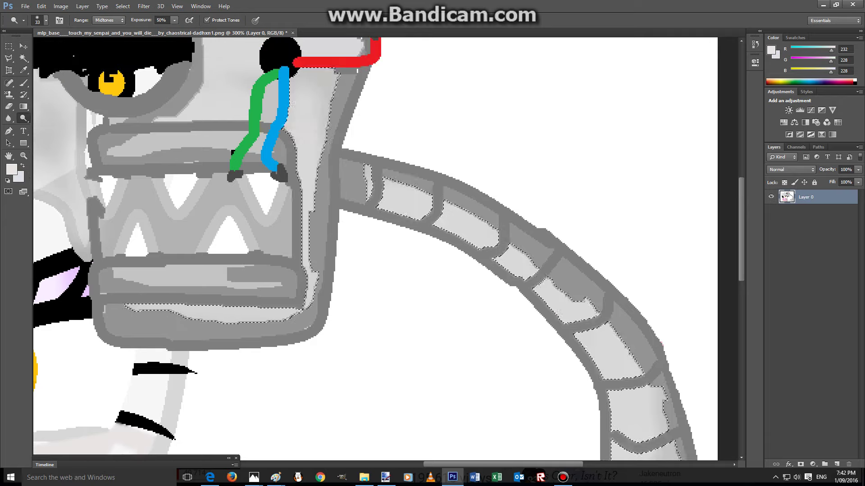
pyautogui.scroll(1, 373, 248)
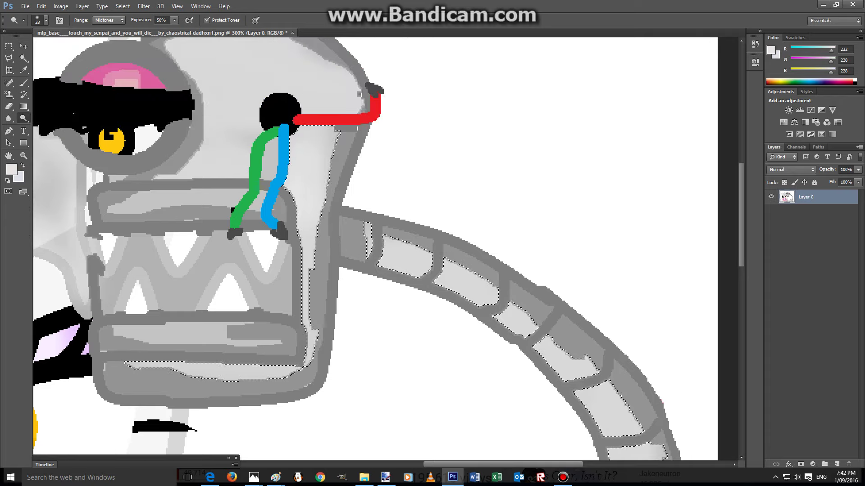
pyautogui.click(8, 58)
pyautogui.click(8, 70)
pyautogui.click(24, 58)
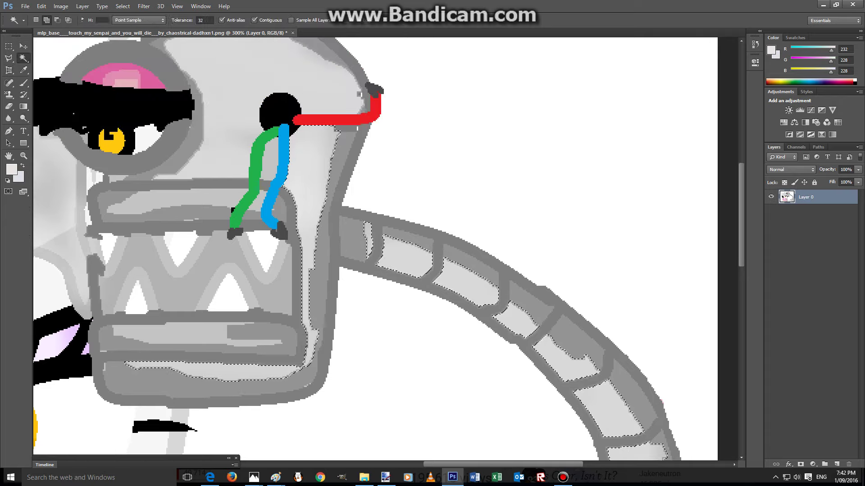
pyautogui.click(114, 144)
pyautogui.press('o')
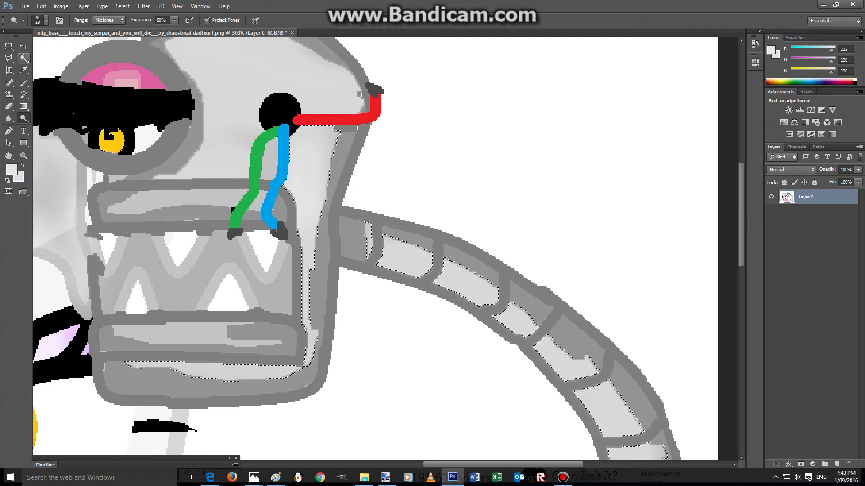
# Step: Add the white teeth in the robotic skull's jaw to the selection with the Magic Wand
pyautogui.press('v')
pyautogui.press('w')
pyautogui.click(180, 288)
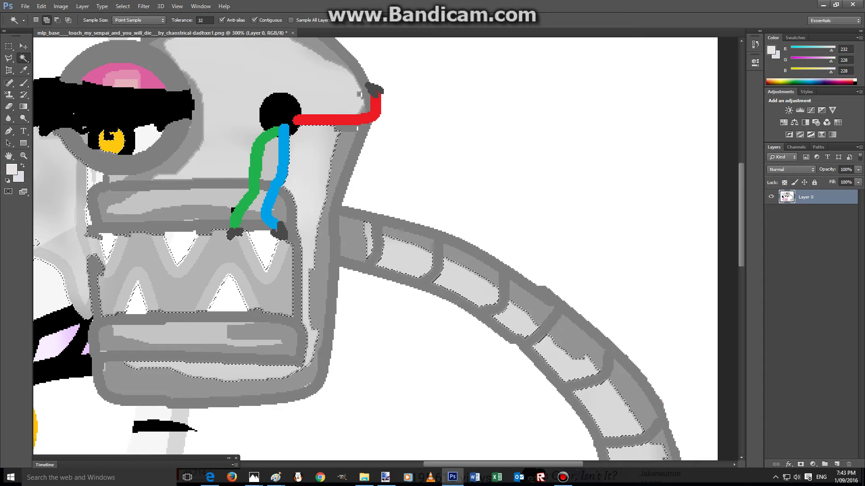
# Step: Clear the whole selection on the skull and cable
pyautogui.hotkey('ctrl', 'd')
pyautogui.press('l')
pyautogui.press('Return')
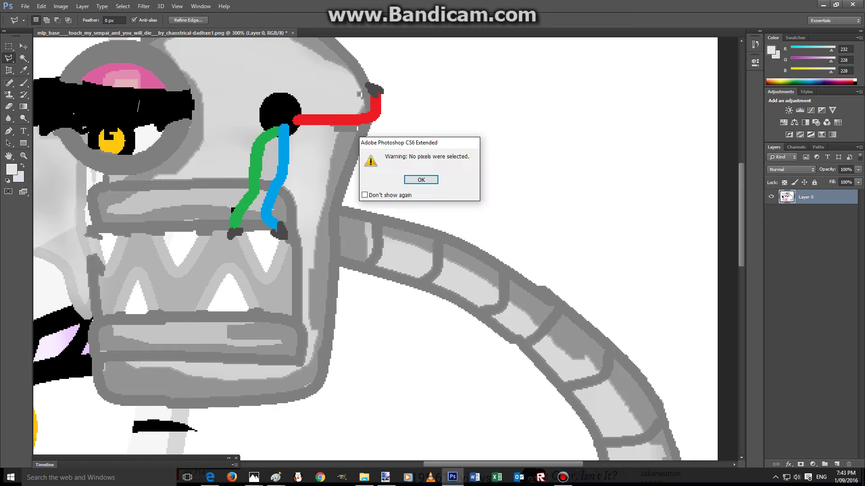
pyautogui.press('Return')
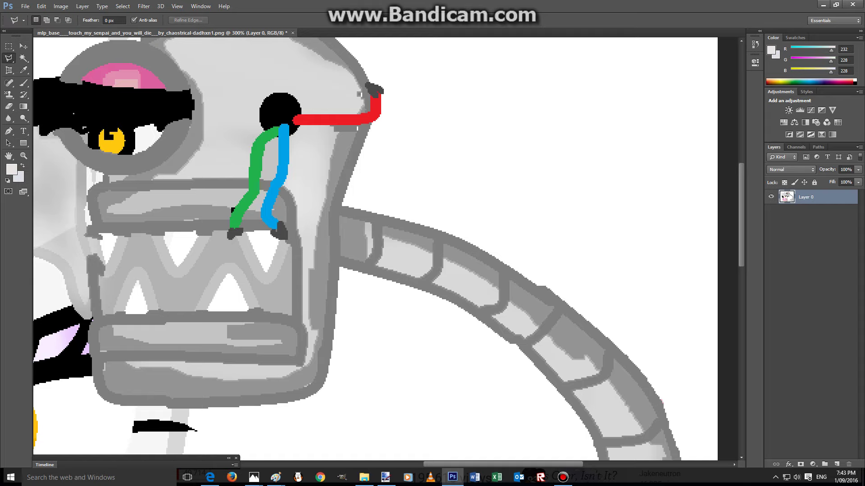
# Step: Select the pony's black eye with the Magic Wand and set the foreground colour to very dark grey, RGB 31, 29, 29
pyautogui.hscroll(-8, 385, 248)
pyautogui.scroll(-3, 385, 248)
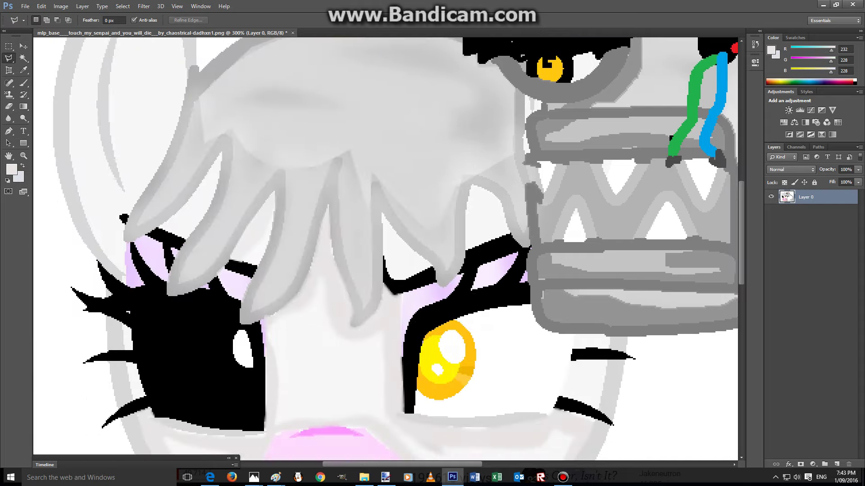
pyautogui.scroll(-2, 385, 248)
pyautogui.press('w')
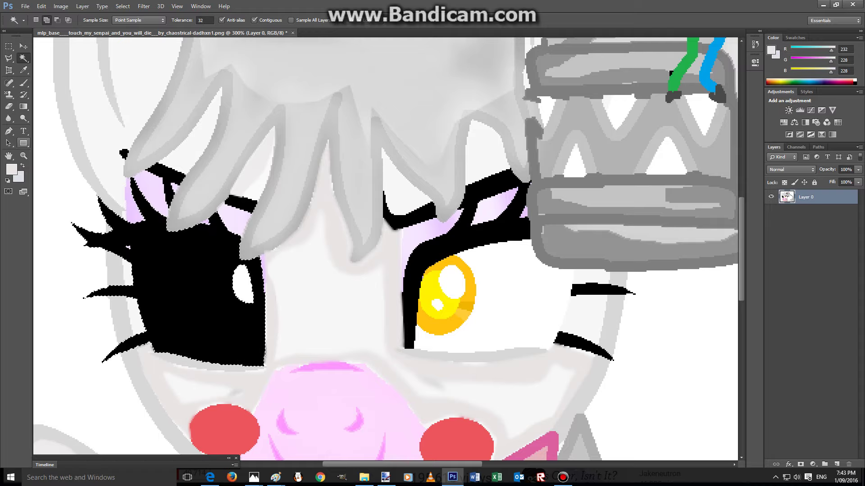
pyautogui.press('i')
pyautogui.click(198, 293)
pyautogui.click(771, 50)
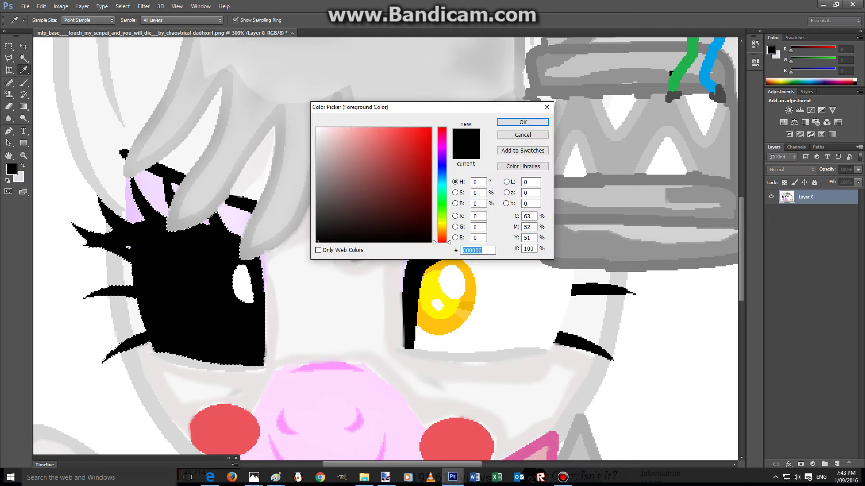
pyautogui.click(322, 229)
pyautogui.press('Return')
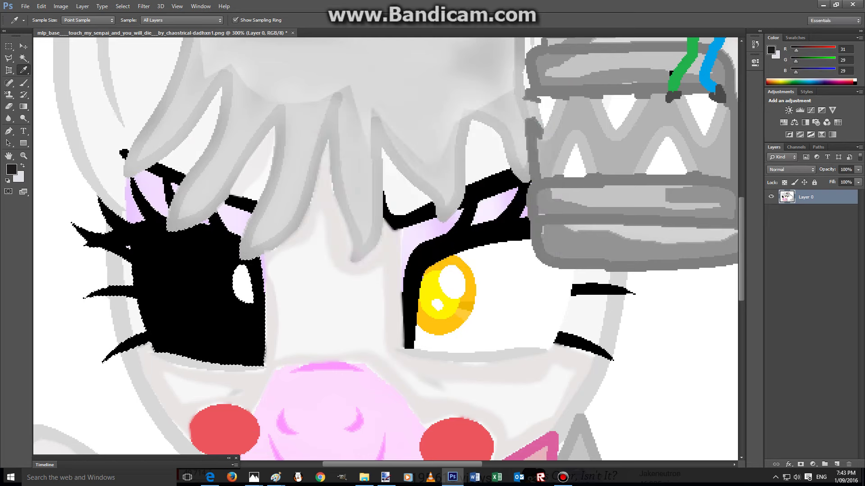
# Step: Brush dark grey shading around the edges of the selected black eye and lighten it with the Dodge tool
pyautogui.press('b')
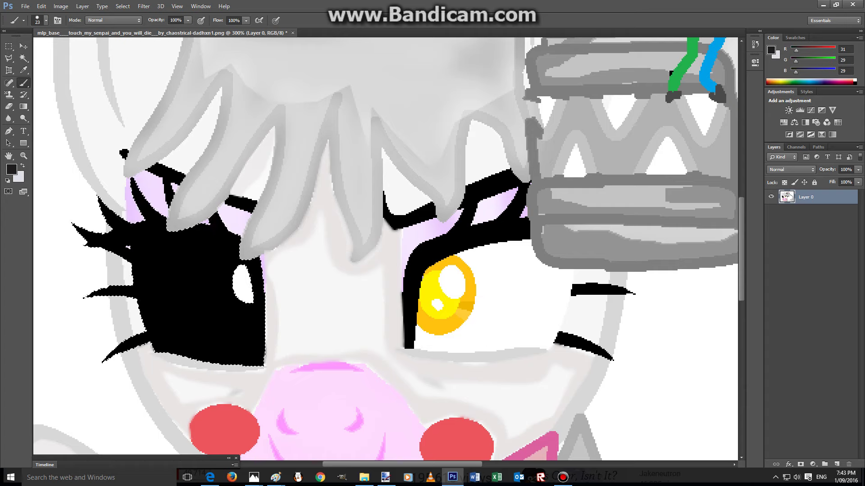
pyautogui.click(45, 21)
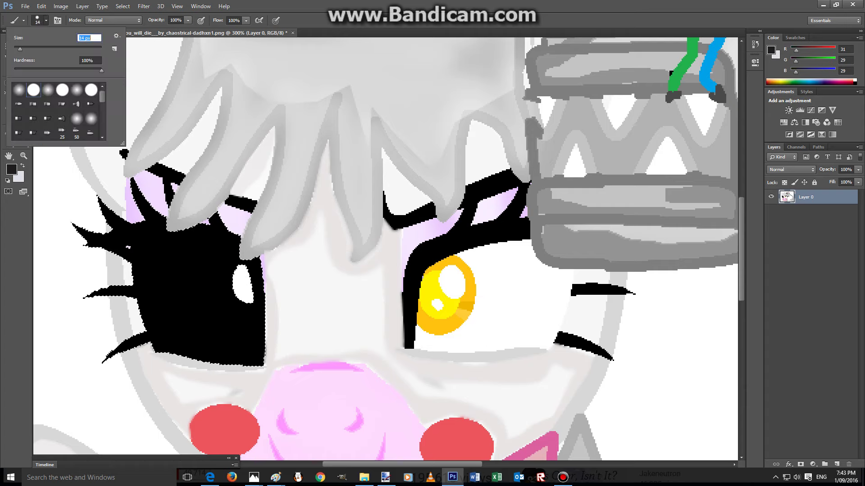
pyautogui.press('Return')
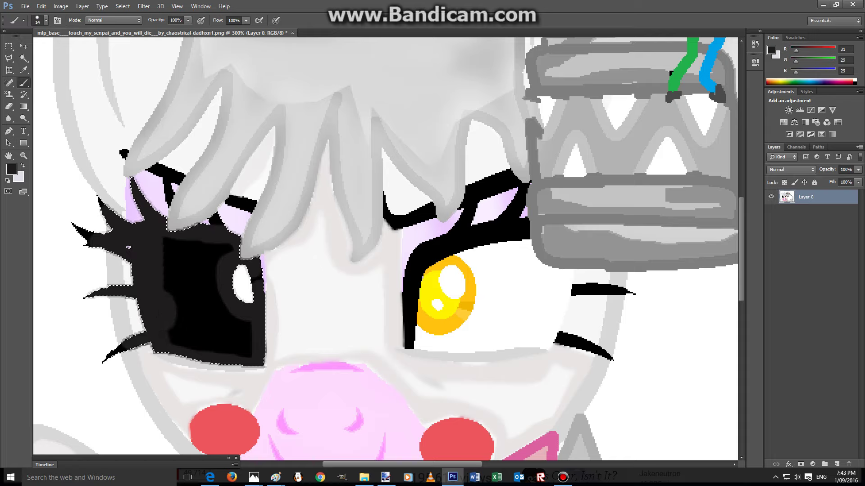
pyautogui.press('o')
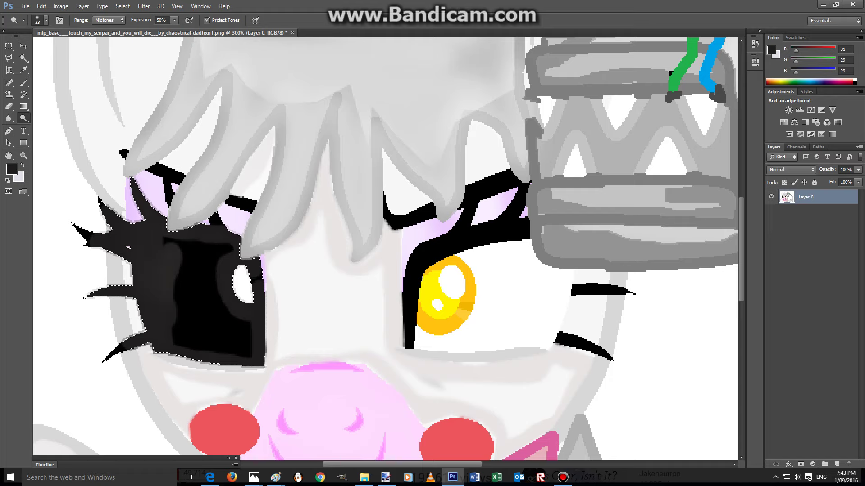
# Step: Undo the Dodge strokes and the most recent brush strokes on the black eye one step at a time
pyautogui.click(61, 6)
pyautogui.moveTo(41, 6)
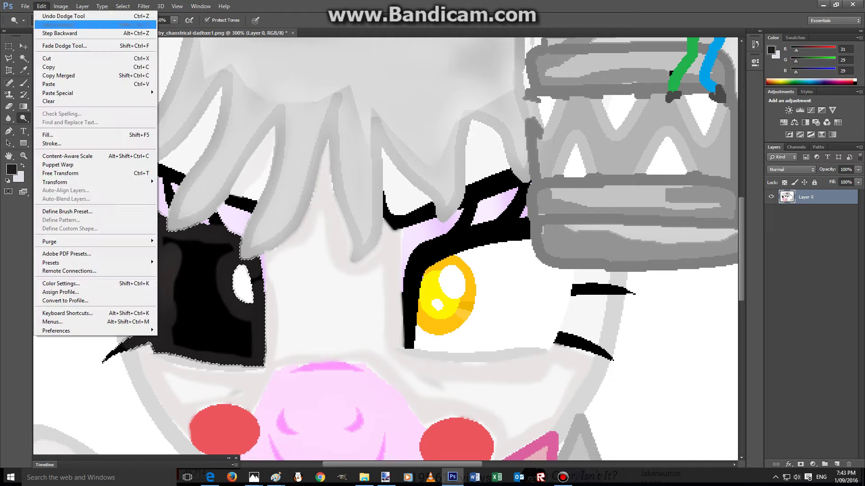
pyautogui.click(95, 33)
pyautogui.click(41, 5)
pyautogui.click(95, 33)
pyautogui.click(41, 5)
pyautogui.click(59, 33)
pyautogui.click(41, 5)
pyautogui.click(59, 33)
pyautogui.click(41, 6)
pyautogui.click(59, 33)
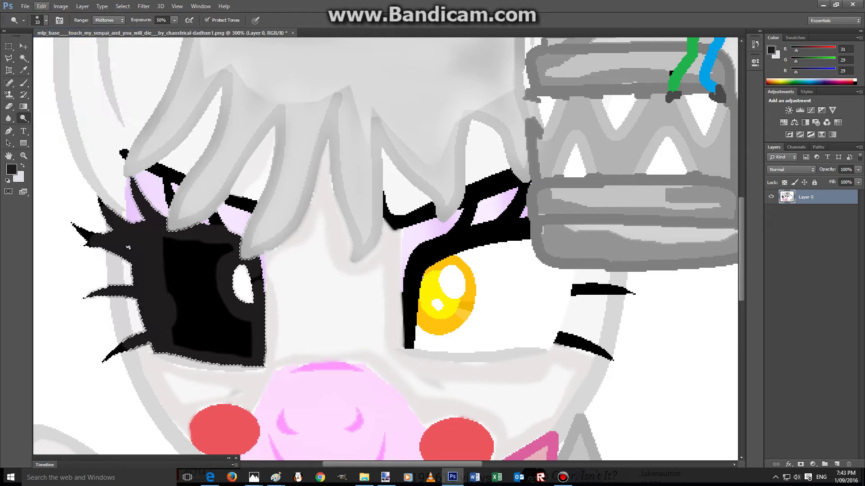
# Step: Revert the document in the history to the Magic Wand state before the first brush stroke on the black eye
pyautogui.click(755, 44)
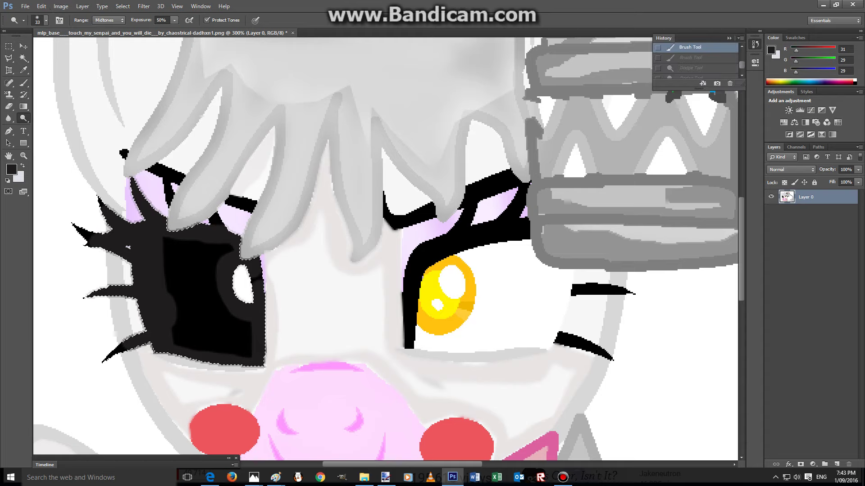
pyautogui.scroll(2, 695, 58)
pyautogui.click(691, 53)
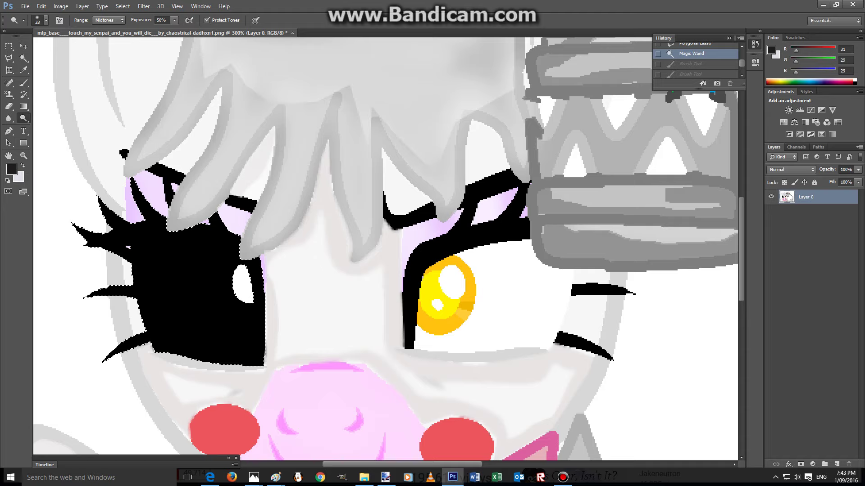
# Step: Apply the Dodge tool directly to the selected black eye and clear the selection
pyautogui.click(198, 292)
pyautogui.click(24, 59)
pyautogui.click(8, 58)
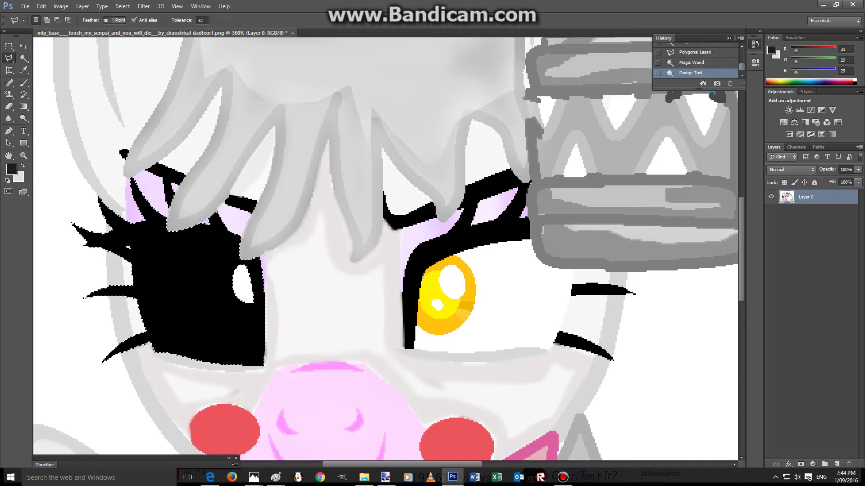
pyautogui.click(57, 83)
pyautogui.doubleClick(63, 94)
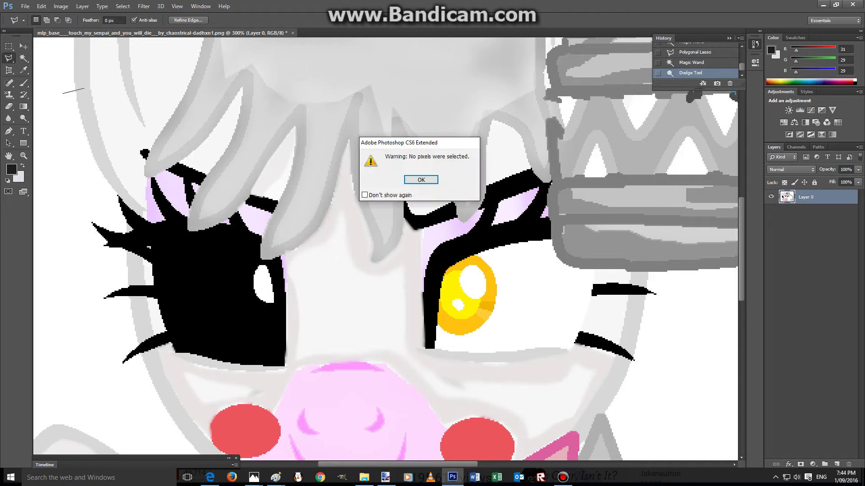
pyautogui.press('Return')
# Step: Select the black eye's white highlight with the Magic Wand, undoing the extra selection made from the yellow eye's white area
pyautogui.press('w')
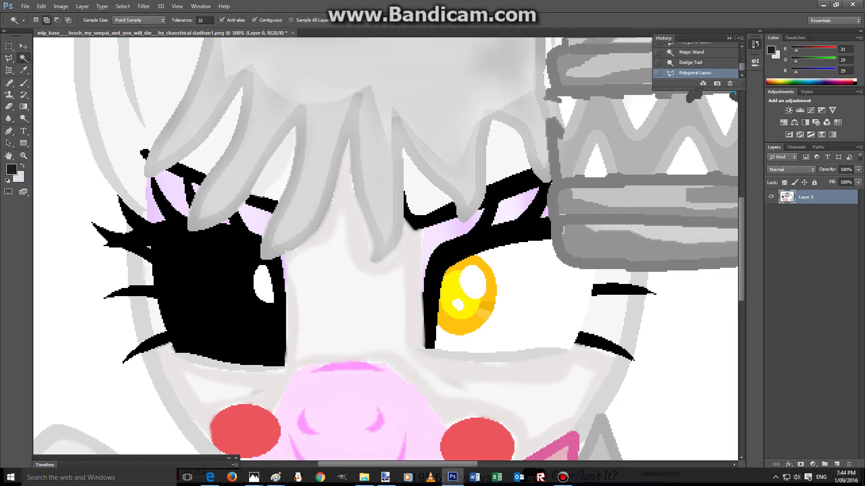
pyautogui.click(531, 302)
pyautogui.click(42, 6)
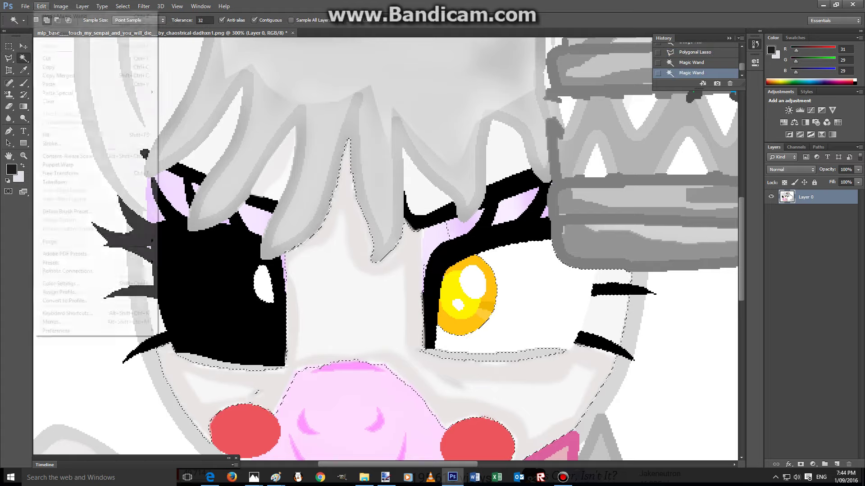
pyautogui.hotkey('ctrl', 'z')
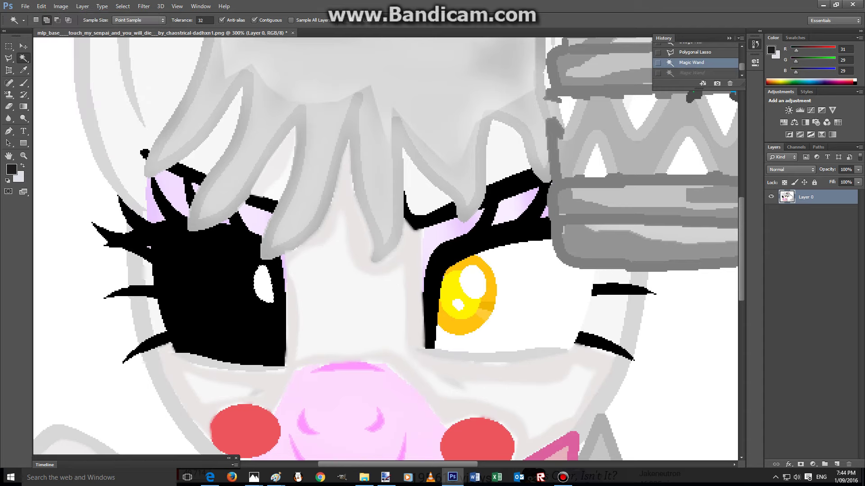
# Step: Set the foreground colour to light grey, RGB 231, 225, 225, and shade the black eye's highlight with the Brush tool
pyautogui.click(24, 156)
pyautogui.click(23, 70)
pyautogui.click(263, 284)
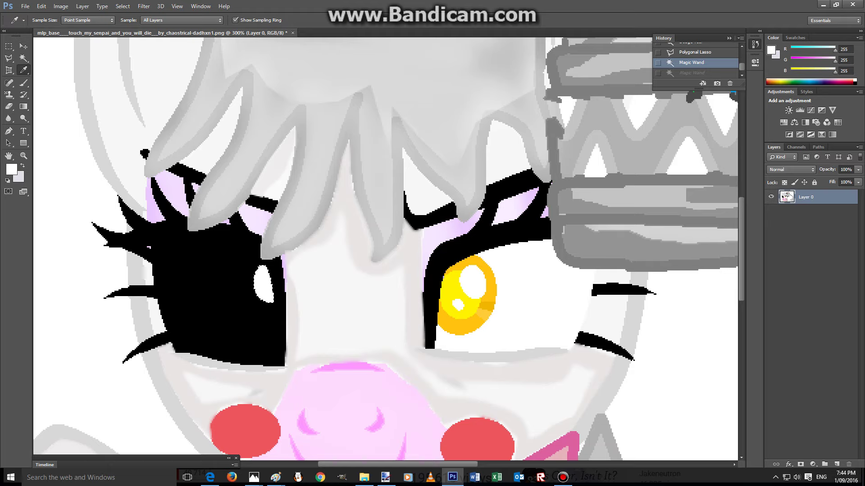
pyautogui.click(11, 170)
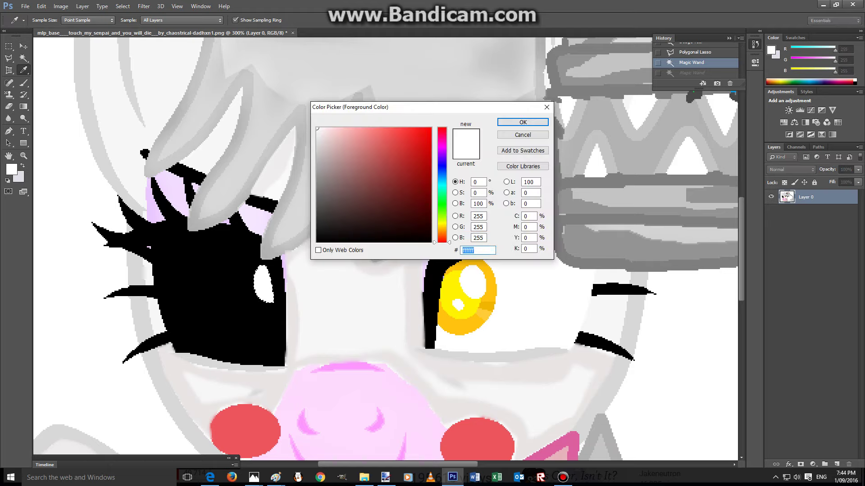
pyautogui.click(319, 138)
pyautogui.click(522, 122)
pyautogui.click(23, 83)
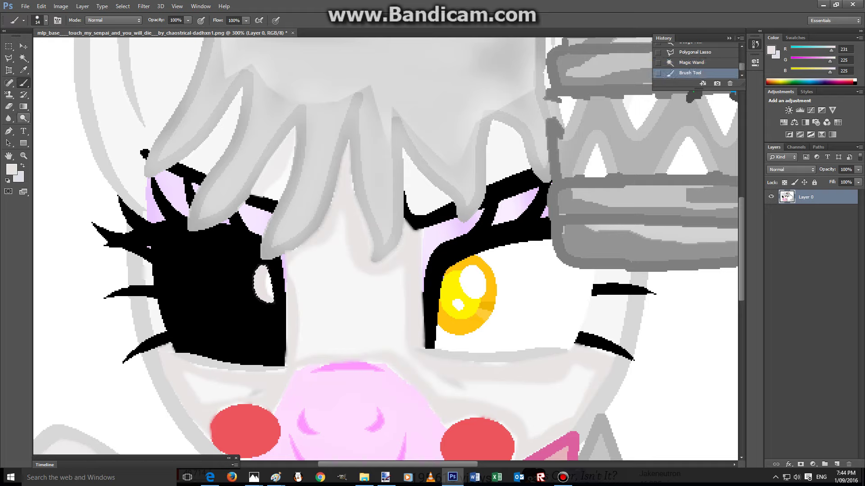
# Step: Lighten the black eye's shaded highlight with the Dodge tool, using Midtones range and 50% exposure
pyautogui.click(24, 118)
pyautogui.click(263, 284)
pyautogui.click(263, 283)
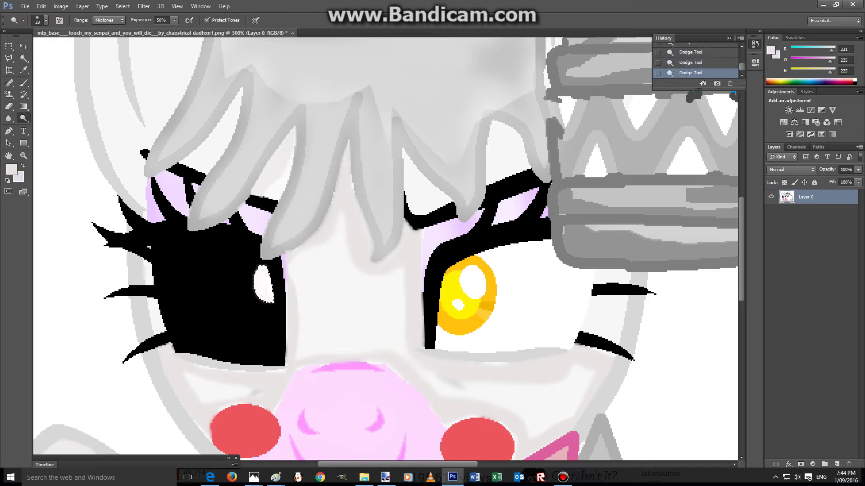
# Step: Add the yellow eye's two white highlights to the selection and lighten them with the Dodge tool
pyautogui.press('w')
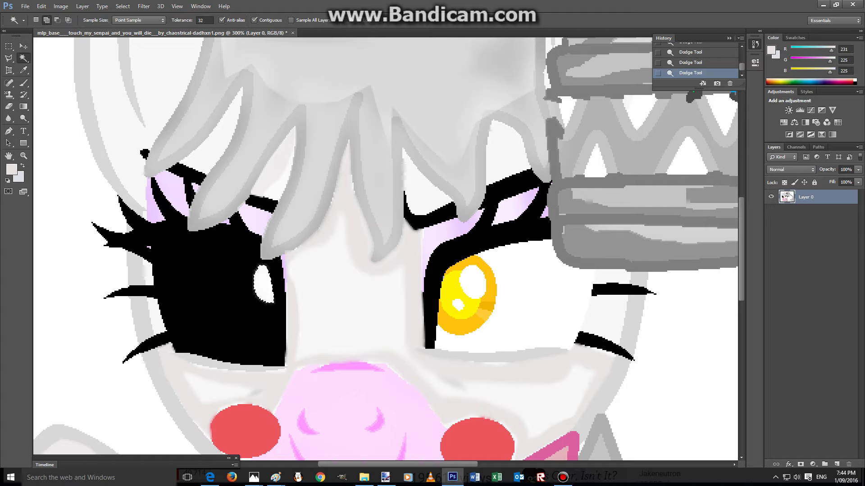
pyautogui.click(458, 305)
pyautogui.press('o')
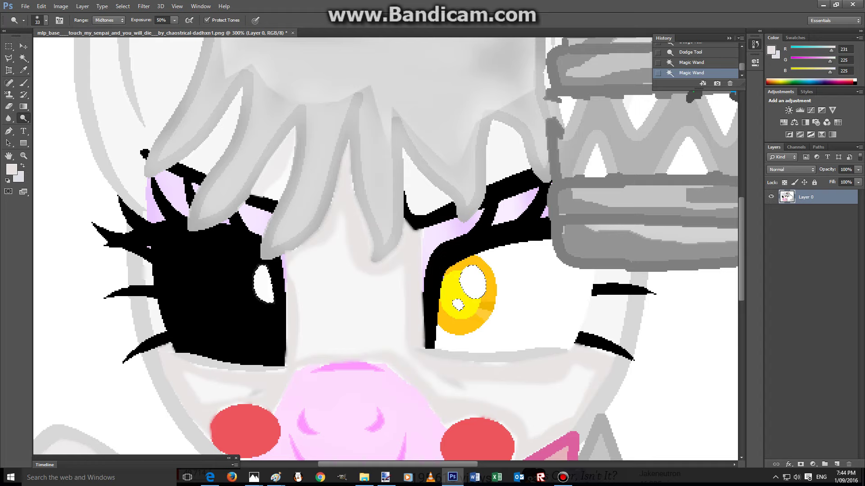
# Step: Clear the eye selection, and select the light pink fills of the bow tie's two wings and centre knot for brushing
pyautogui.scroll(-5, 385, 247)
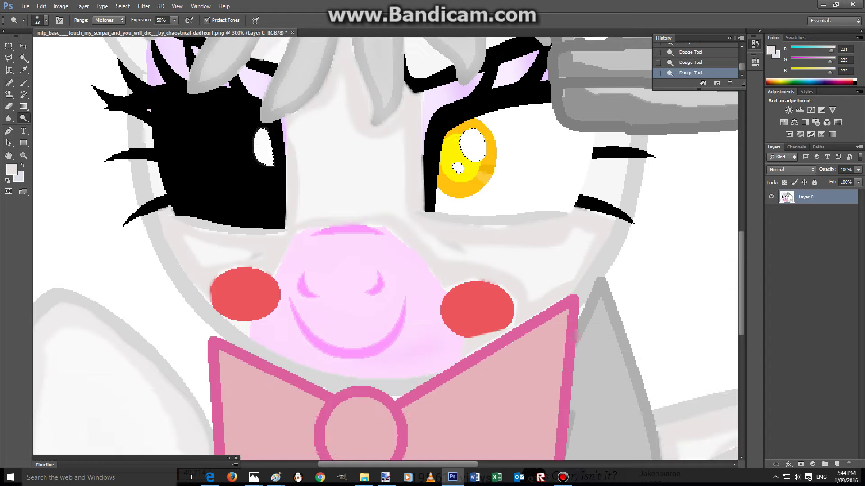
pyautogui.press('l')
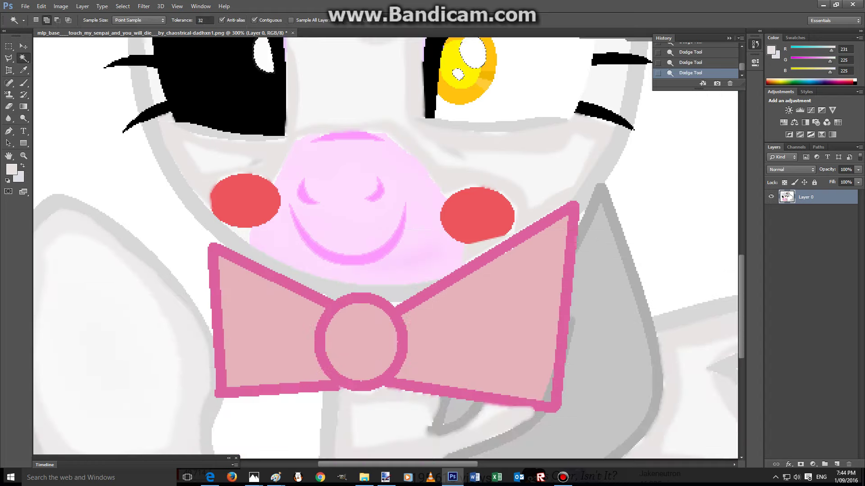
pyautogui.hotkey('ctrl', 'd')
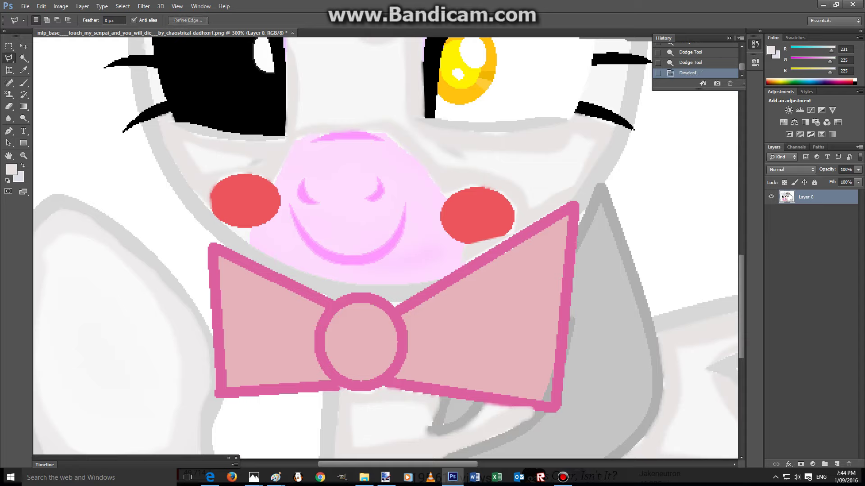
pyautogui.press('w')
pyautogui.click(275, 329)
pyautogui.click(361, 342)
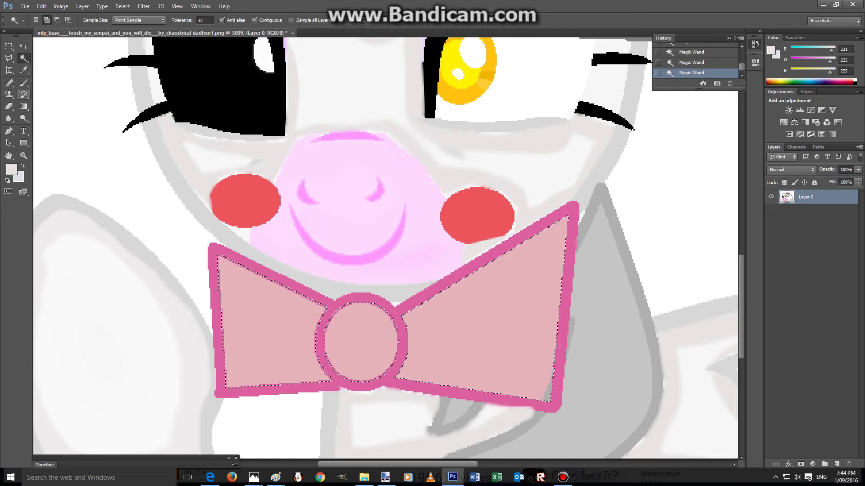
pyautogui.click(23, 82)
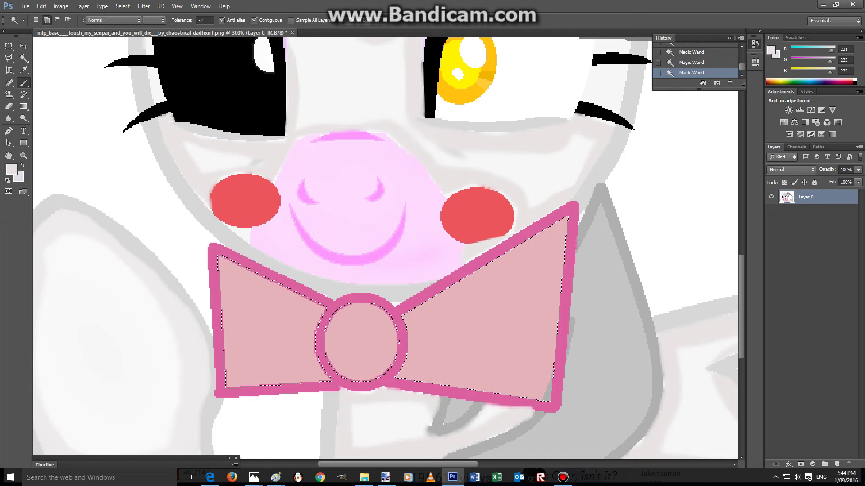
# Step: Sample the bow tie's pink, darken it to RGB 223, 171, 181, and shade the wings and knot with a 20 px brush
pyautogui.click(24, 69)
pyautogui.click(360, 342)
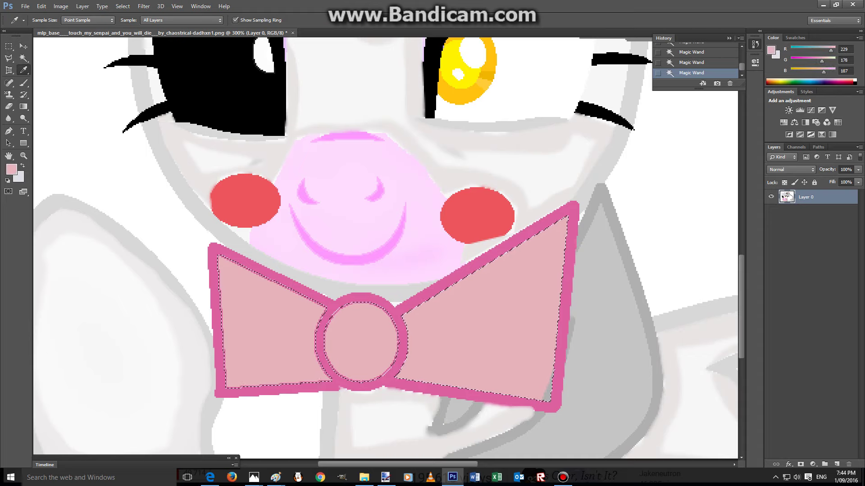
pyautogui.press('b')
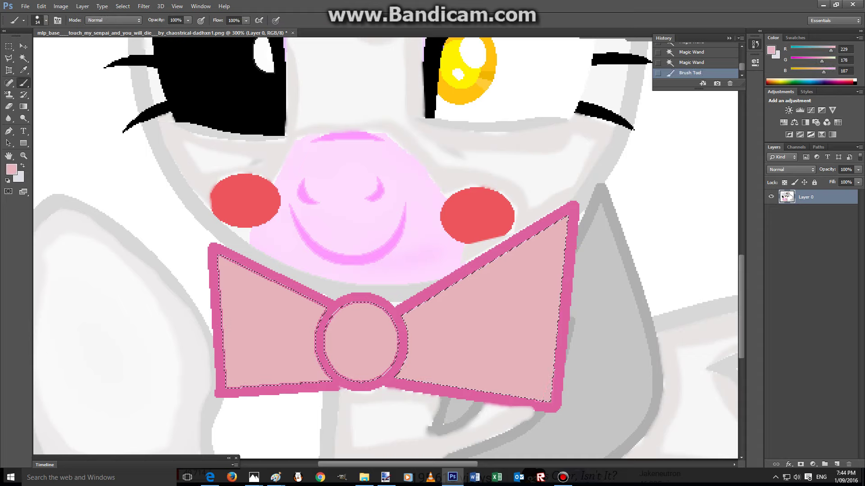
pyautogui.click(11, 168)
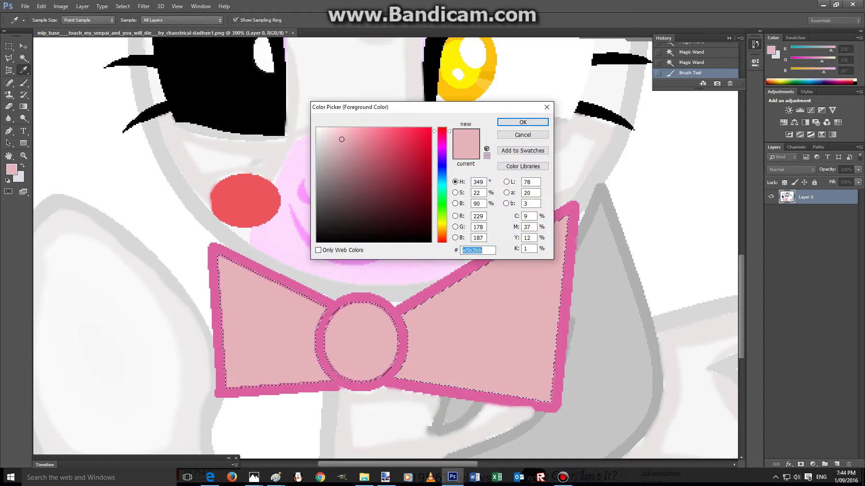
pyautogui.click(522, 122)
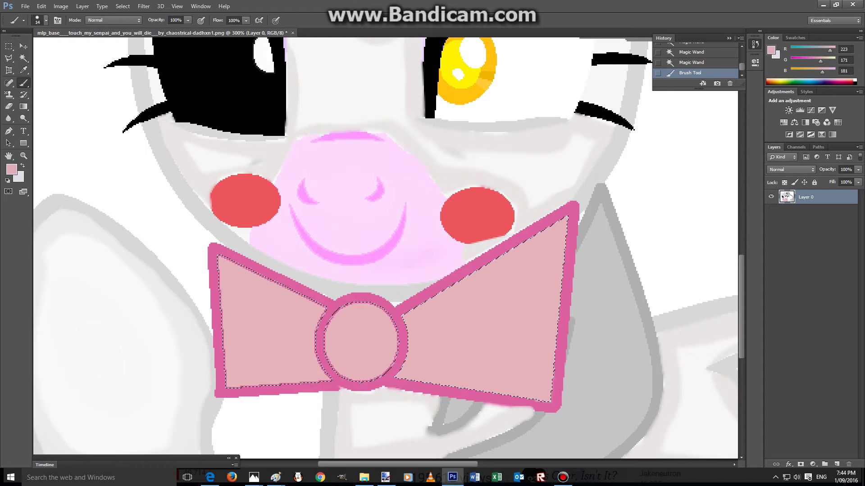
pyautogui.click(42, 7)
pyautogui.click(42, 6)
pyautogui.click(45, 20)
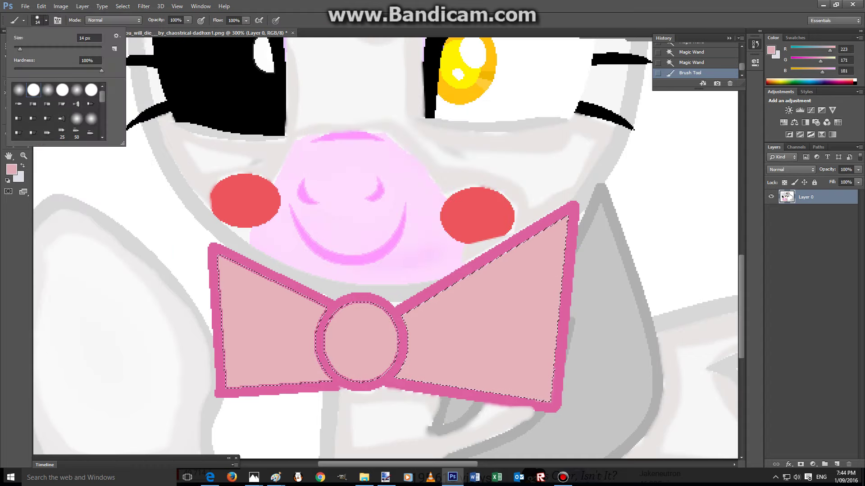
pyautogui.press('Return')
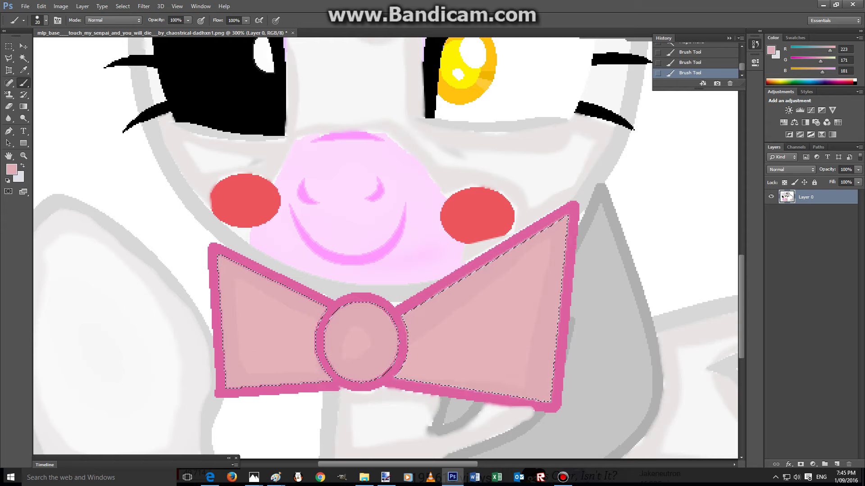
# Step: Lighten the bow tie's wings and centre knot with the Dodge tool, undoing the first stroke and using Midtones range and 50% exposure
pyautogui.press('o')
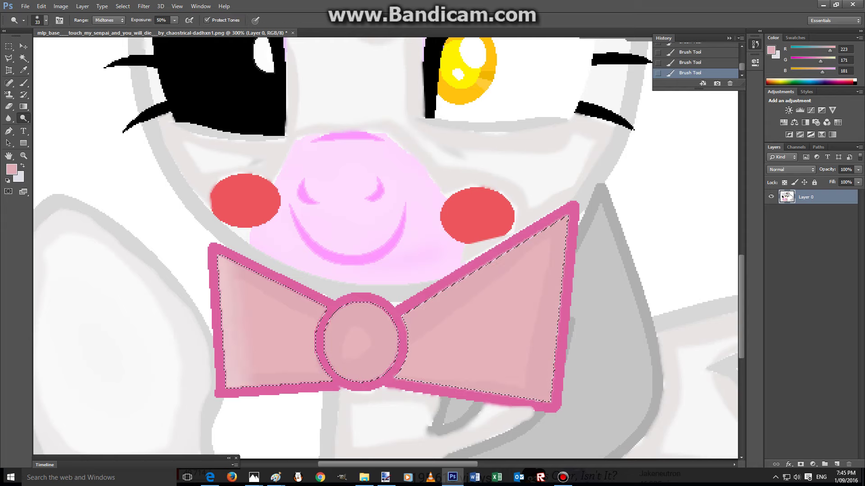
pyautogui.click(41, 6)
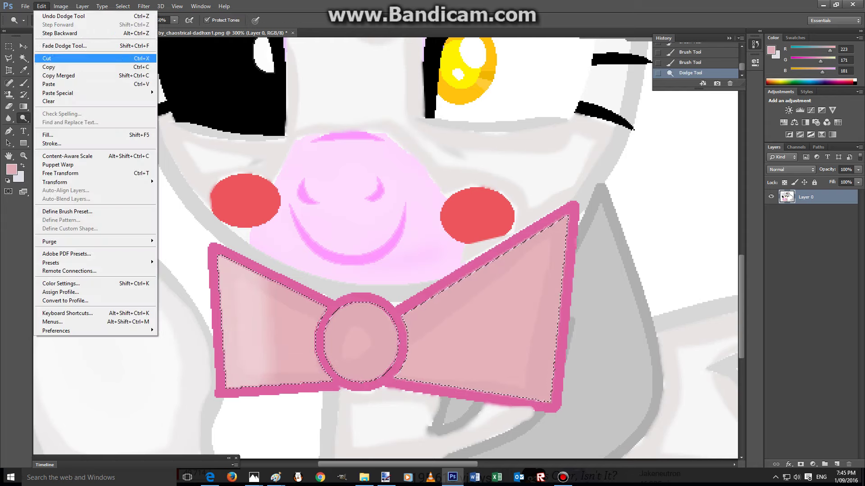
pyautogui.click(59, 33)
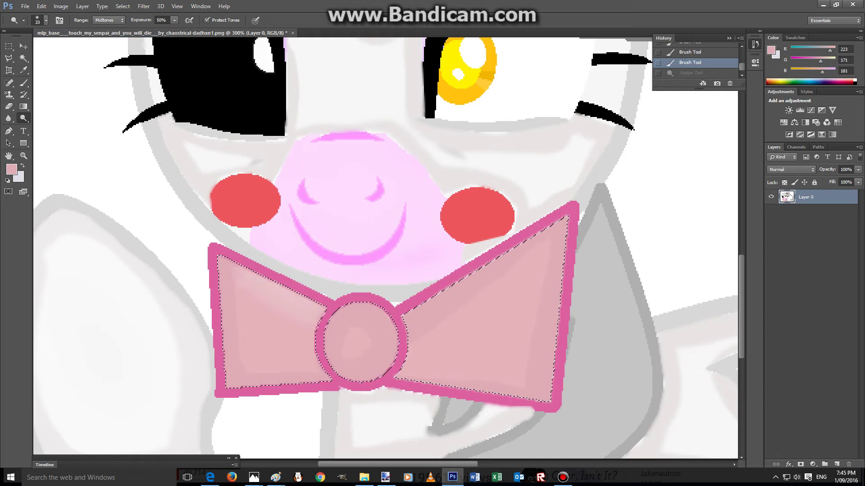
pyautogui.moveTo(252, 374)
pyautogui.mouseDown()
pyautogui.moveTo(335, 351)
pyautogui.moveTo(362, 316)
pyautogui.moveTo(369, 356)
pyautogui.mouseUp()
pyautogui.moveTo(396, 319)
pyautogui.mouseDown()
pyautogui.moveTo(556, 252)
pyautogui.moveTo(496, 388)
pyautogui.moveTo(477, 387)
pyautogui.mouseUp()
# Step: Switch to the browser, skip the ad on the YouTube music video, and return to Photoshop
pyautogui.click(209, 477)
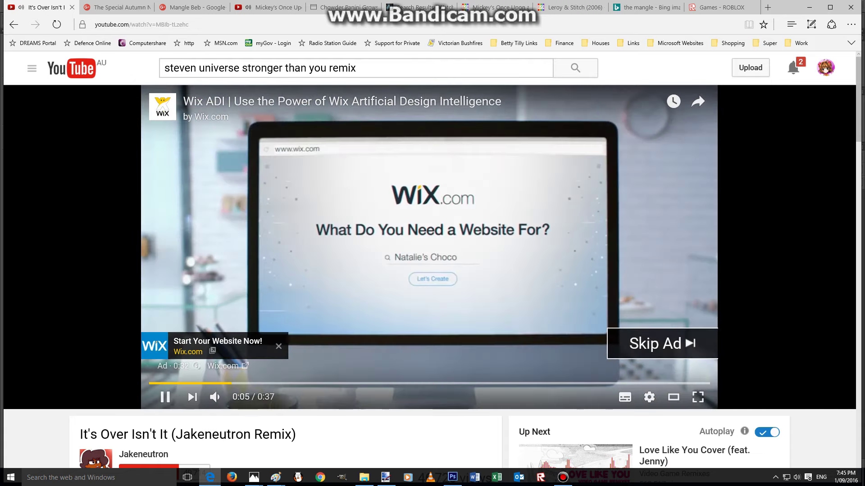
pyautogui.click(662, 343)
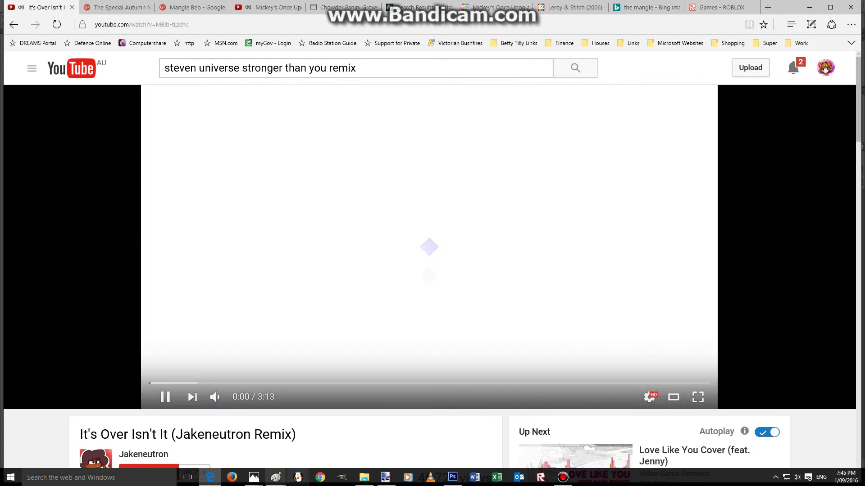
pyautogui.click(452, 477)
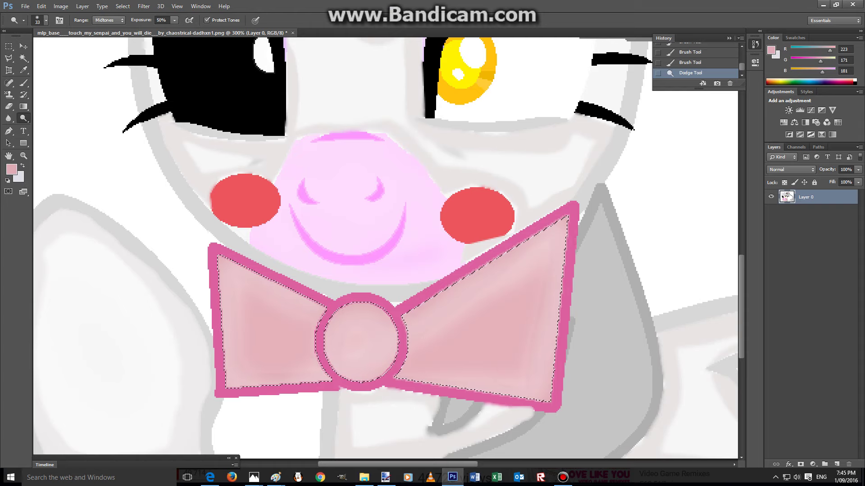
pyautogui.click(24, 58)
pyautogui.scroll(3, 385, 248)
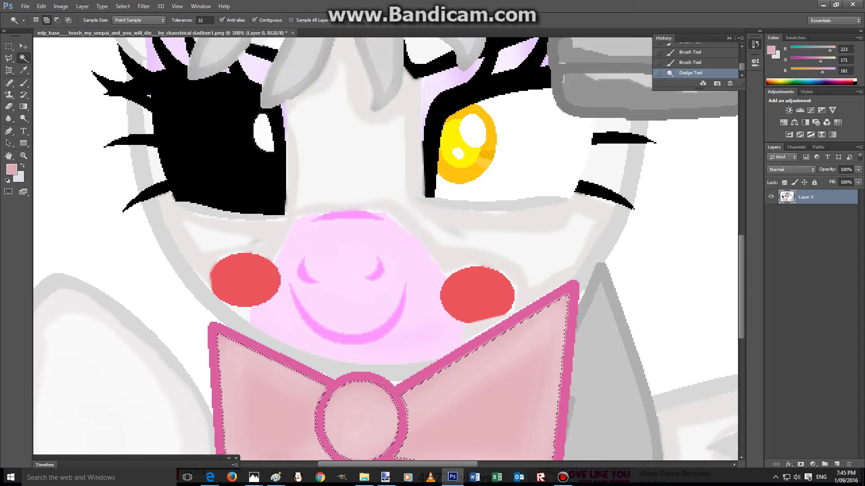
pyautogui.click(608, 351)
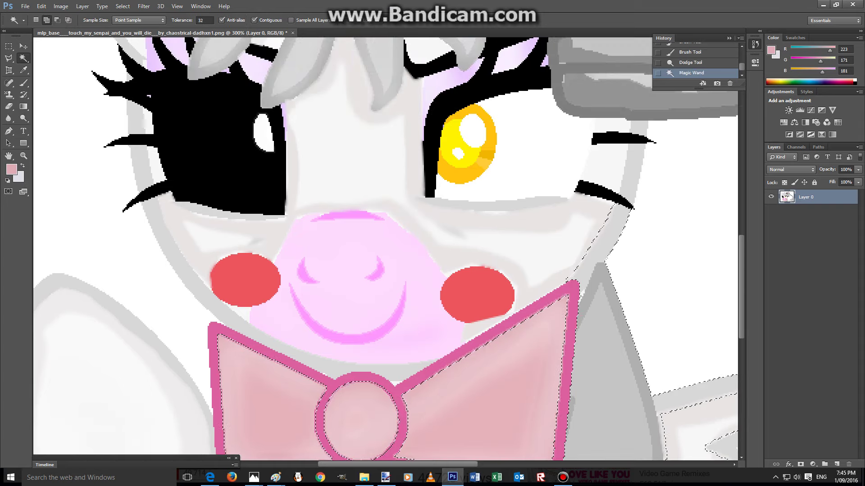
pyautogui.scroll(15, 383, 247)
pyautogui.scroll(-6, 383, 248)
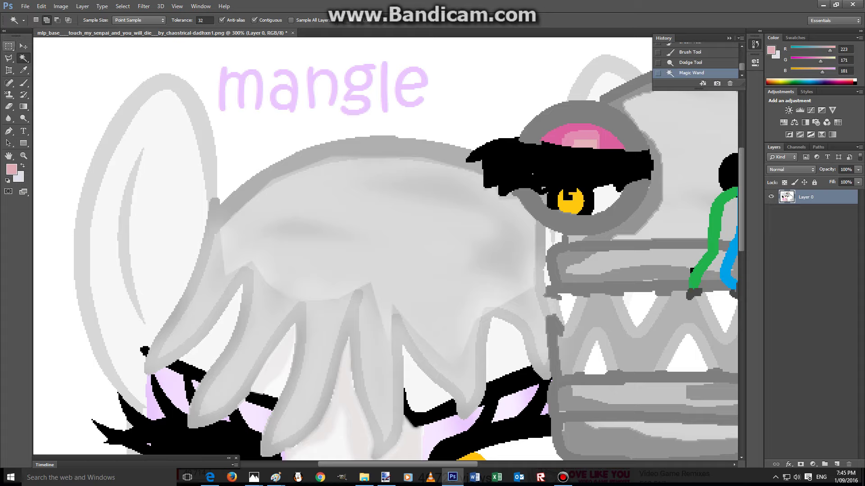
# Step: Clear the selection, select the white background around the character with the Magic Wand, and fit the whole drawing on screen
pyautogui.click(9, 45)
pyautogui.click(9, 58)
pyautogui.hotkey('ctrl', 'd')
pyautogui.click(23, 58)
pyautogui.click(58, 76)
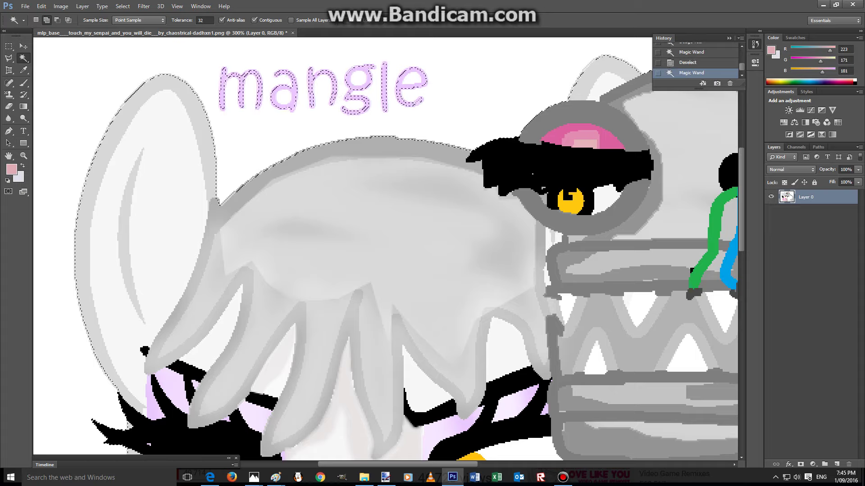
pyautogui.click(23, 156)
pyautogui.rightClick(216, 159)
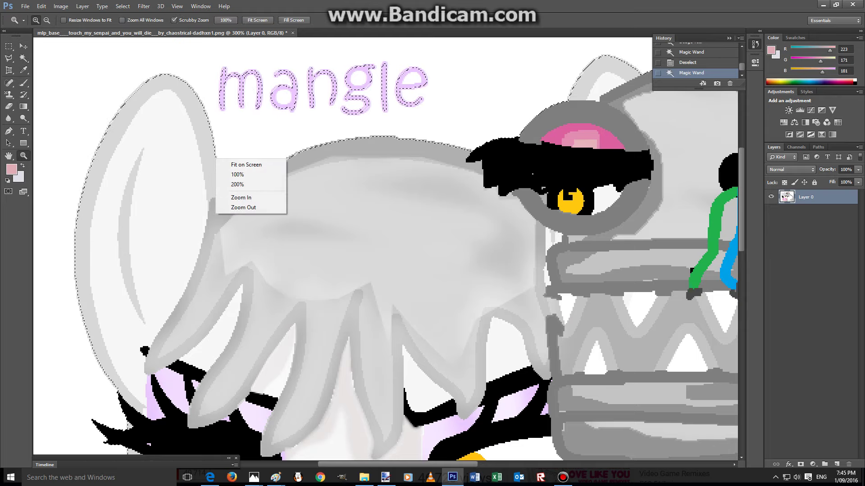
pyautogui.click(246, 164)
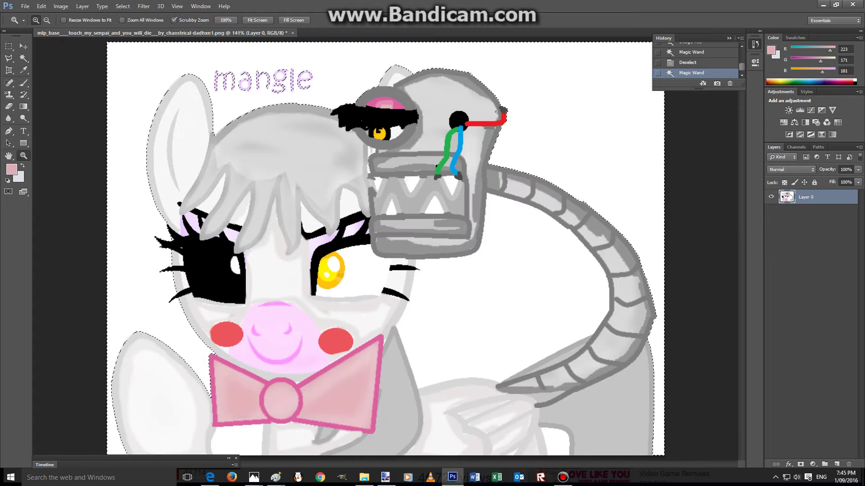
# Step: Set the foreground colour to cyan, RGB 59, 232, 243, and paint the selected background with a 494 px brush
pyautogui.click(23, 83)
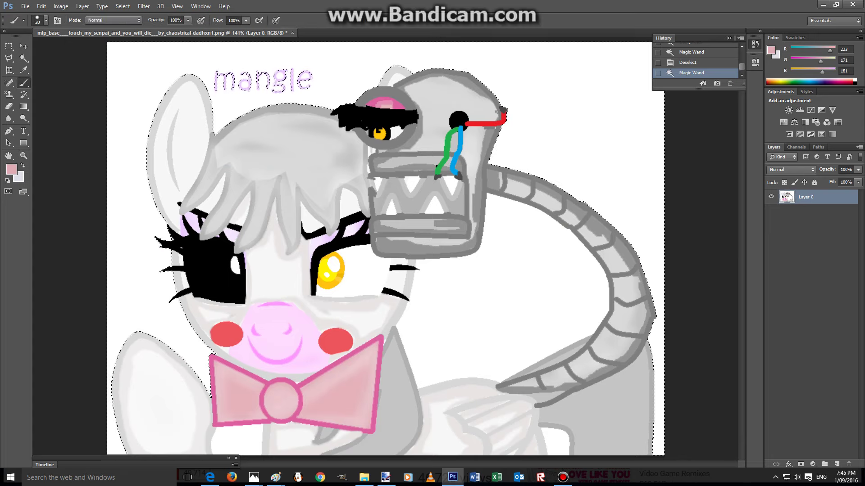
pyautogui.moveTo(829, 49); pyautogui.dragTo(793, 49)
pyautogui.click(771, 50)
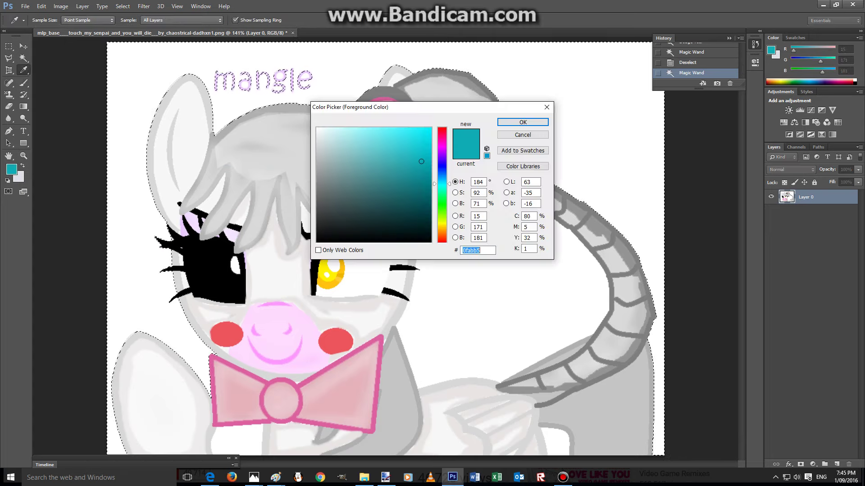
pyautogui.moveTo(422, 160)
pyautogui.mouseDown()
pyautogui.moveTo(424, 147)
pyautogui.moveTo(403, 133)
pyautogui.mouseUp()
pyautogui.click(522, 123)
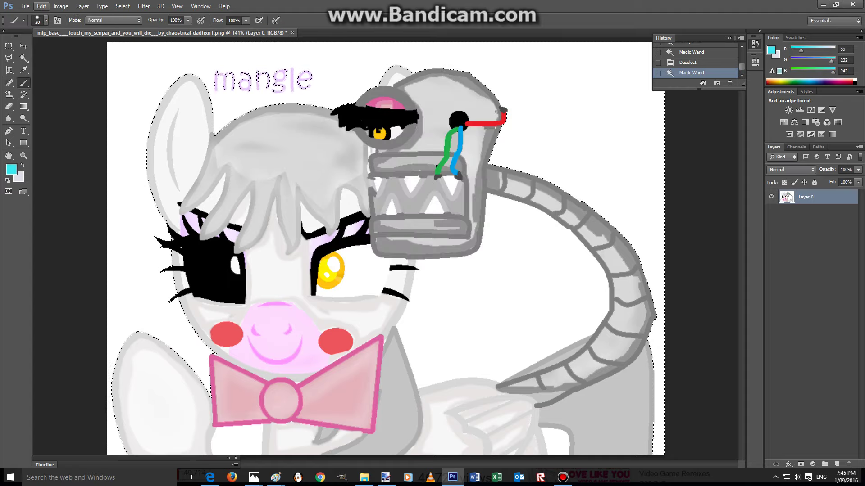
pyautogui.click(46, 21)
pyautogui.moveTo(154, 58)
pyautogui.mouseDown()
pyautogui.moveTo(158, 202)
pyautogui.moveTo(197, 482)
pyautogui.moveTo(447, 347)
pyautogui.moveTo(577, 133)
pyautogui.moveTo(405, 450)
pyautogui.mouseUp()
# Step: Add the white areas inside the tail's curve and between the legs to the selection, and paint them cyan
pyautogui.click(23, 58)
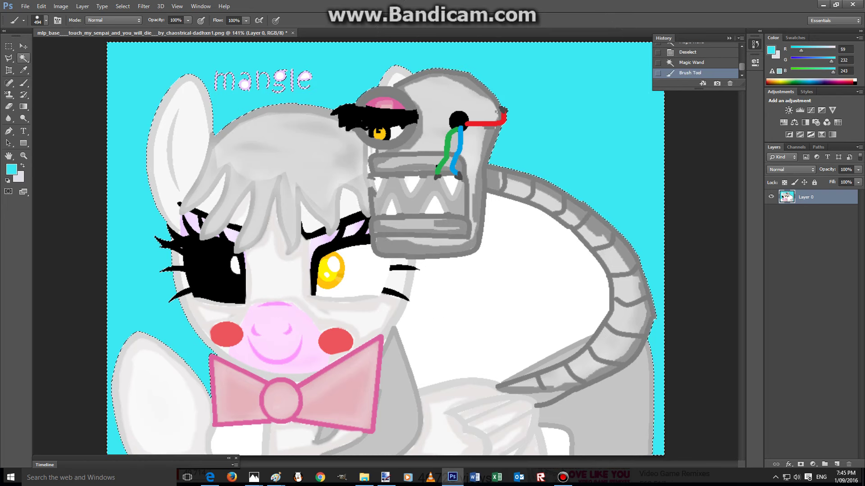
pyautogui.click(495, 297)
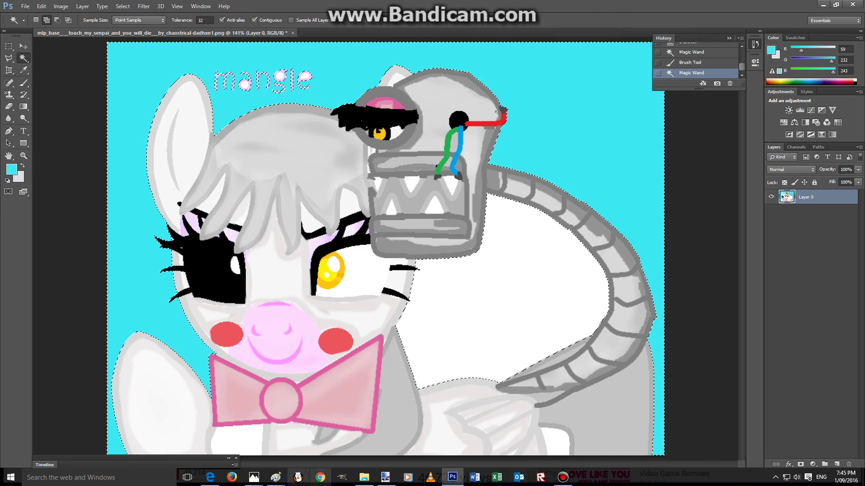
pyautogui.click(555, 442)
pyautogui.click(236, 442)
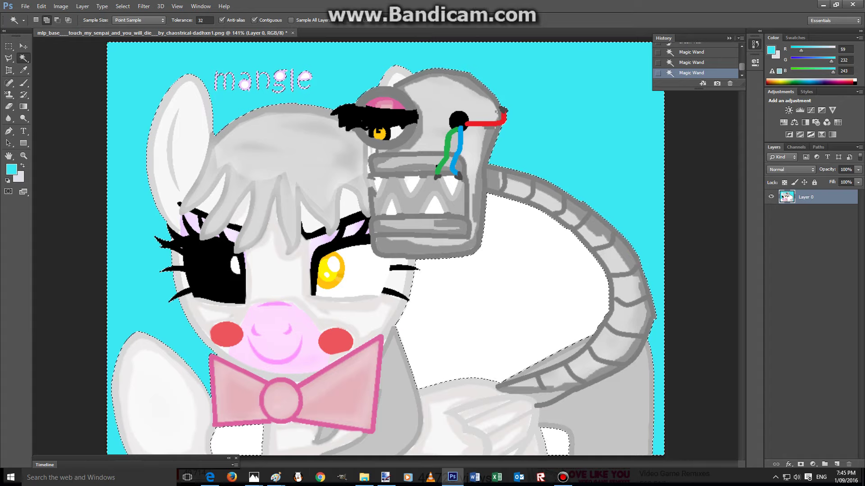
pyautogui.click(23, 83)
pyautogui.moveTo(209, 383)
pyautogui.mouseDown()
pyautogui.moveTo(455, 284)
pyautogui.moveTo(532, 310)
pyautogui.moveTo(492, 356)
pyautogui.mouseUp()
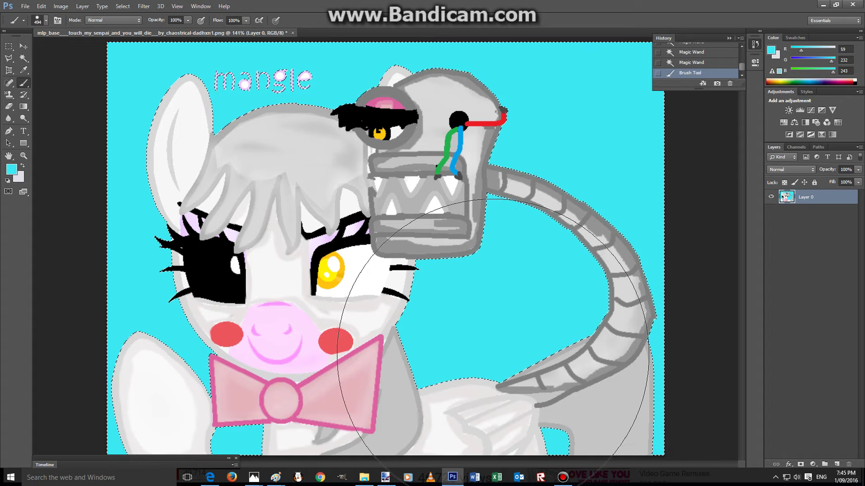
# Step: Clear the background selection, select the white holes of the letters a, g and e in "mangle", and paint them cyan
pyautogui.click(23, 57)
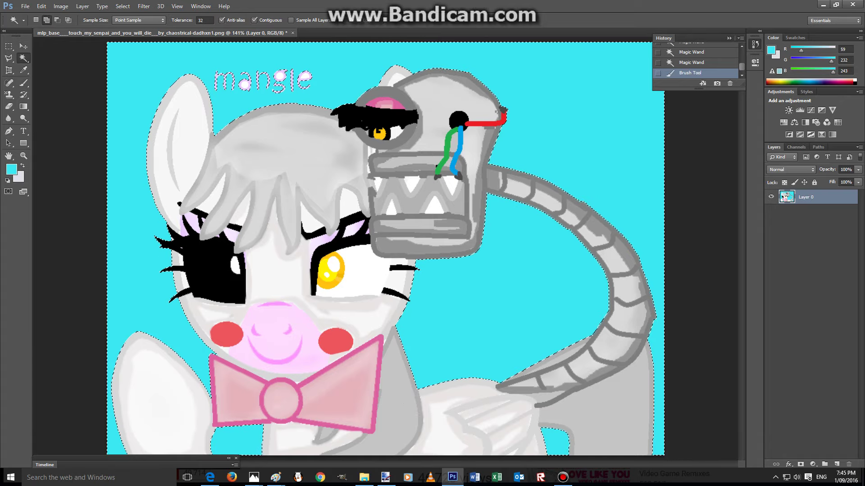
pyautogui.click(244, 84)
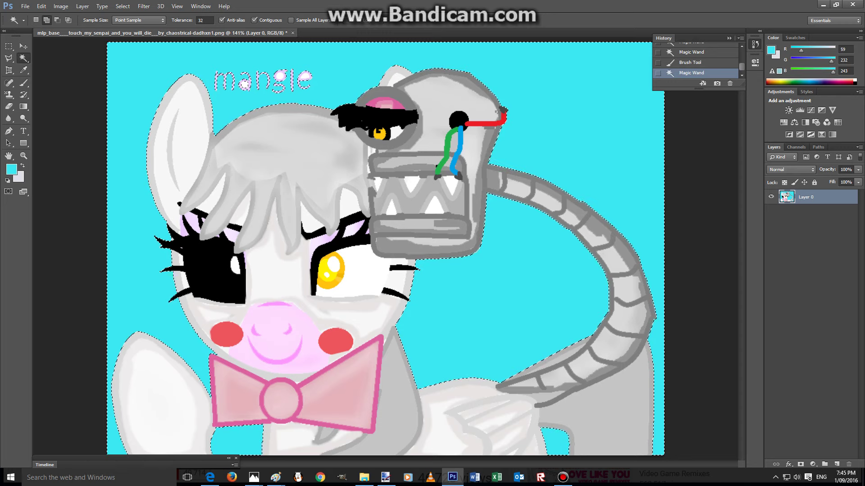
pyautogui.press('l')
pyautogui.hotkey('ctrl', 'd')
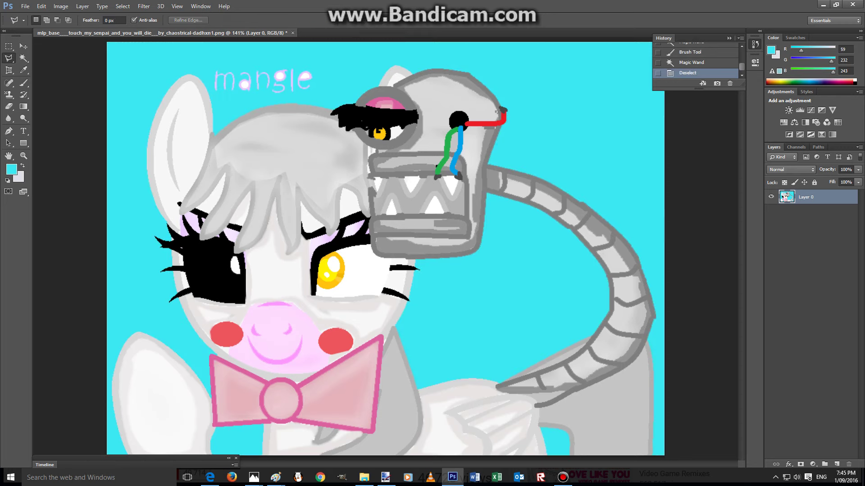
pyautogui.press('w')
pyautogui.click(244, 84)
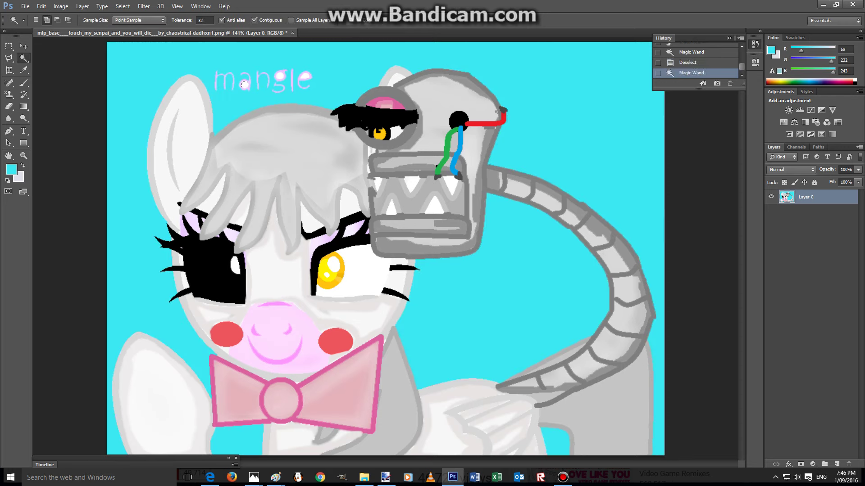
pyautogui.click(280, 76)
pyautogui.click(305, 76)
pyautogui.press('b')
pyautogui.click(199, 183)
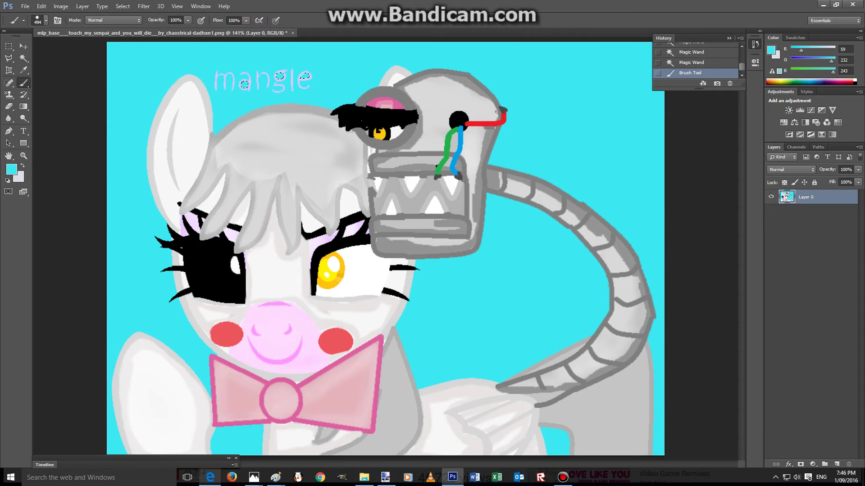
# Step: Check the "It's Over Isn't It" remix video in the browser window
pyautogui.moveTo(210, 477)
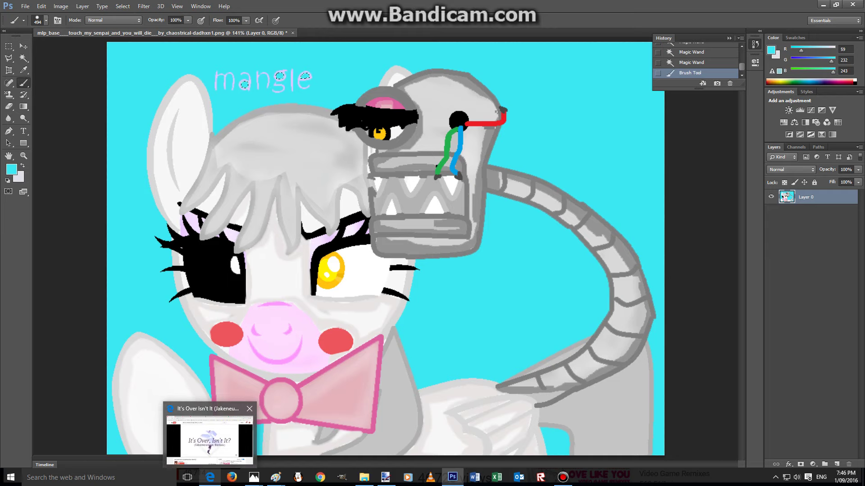
pyautogui.click(209, 439)
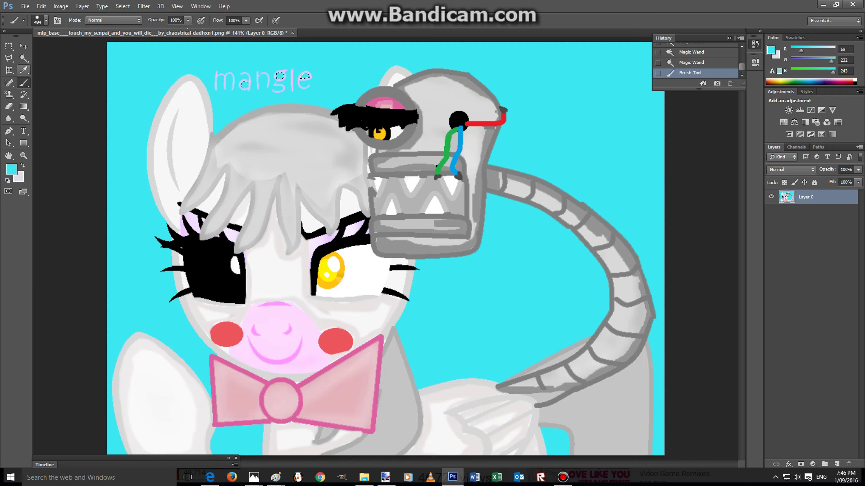
# Step: Add the pony's large ear to the selection with the Magic Wand, and clear the whole selection with the Polygonal Lasso
pyautogui.click(24, 58)
pyautogui.click(180, 135)
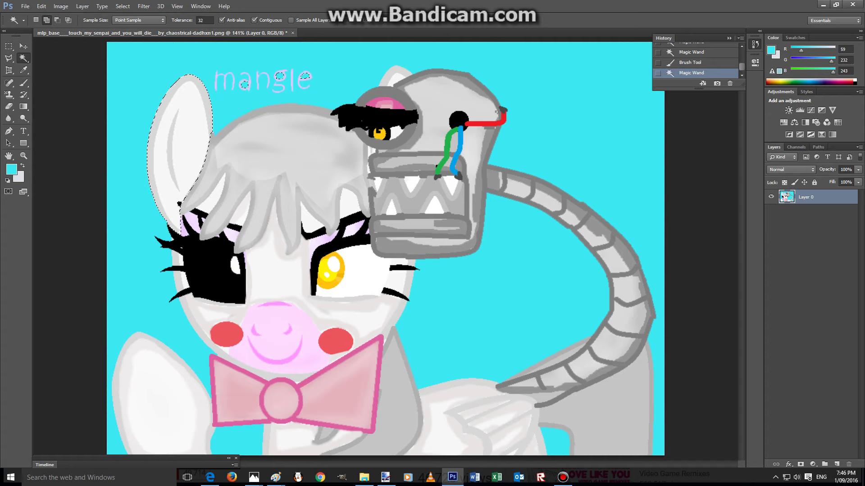
pyautogui.click(9, 58)
pyautogui.hotkey('ctrl', 'd')
pyautogui.click(106, 90)
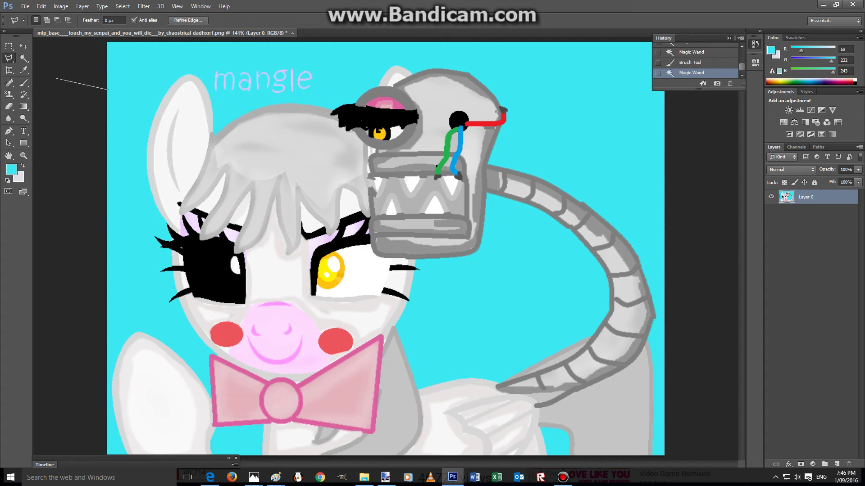
pyautogui.doubleClick(100, 92)
pyautogui.press('Return')
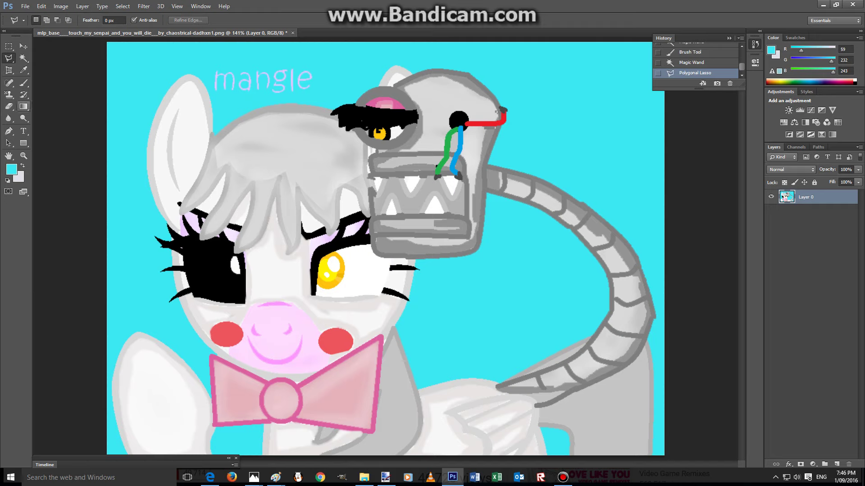
# Step: Paint the artist's initials on the cyan background above the tail with a 15 px brush in pale pink (RGB 250, 186, 239)
pyautogui.click(24, 82)
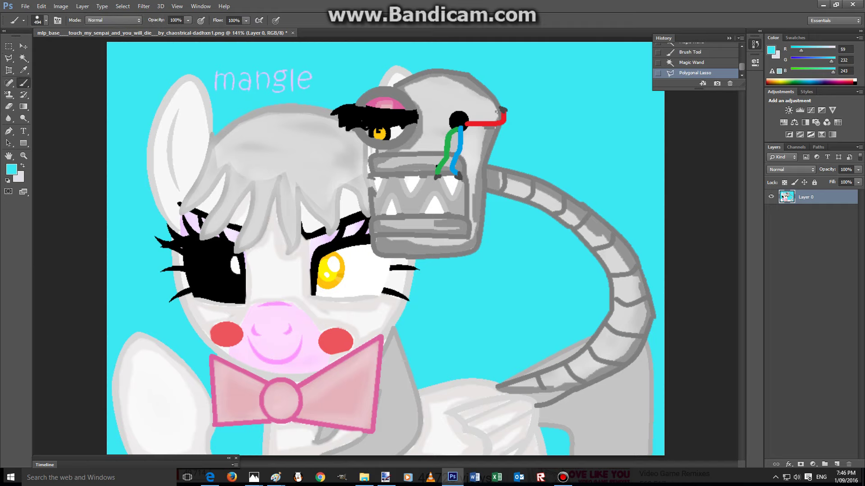
pyautogui.click(46, 21)
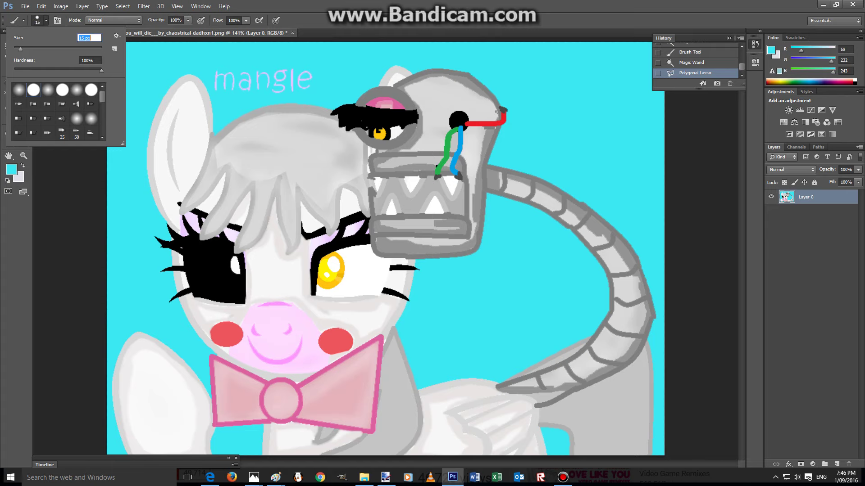
pyautogui.click(11, 169)
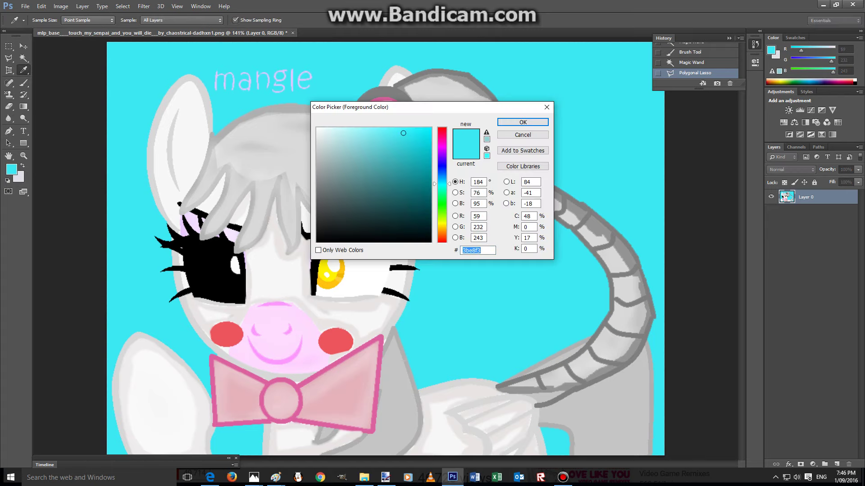
pyautogui.write('ff64e4')
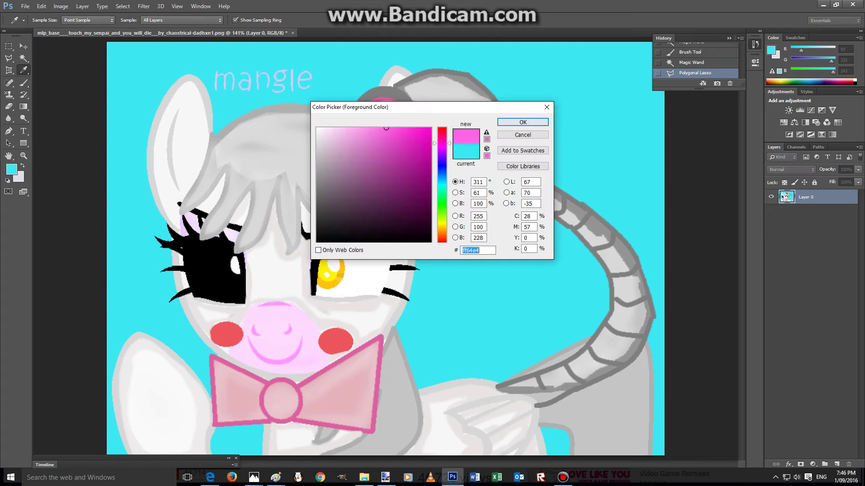
pyautogui.write('f6b7eb')
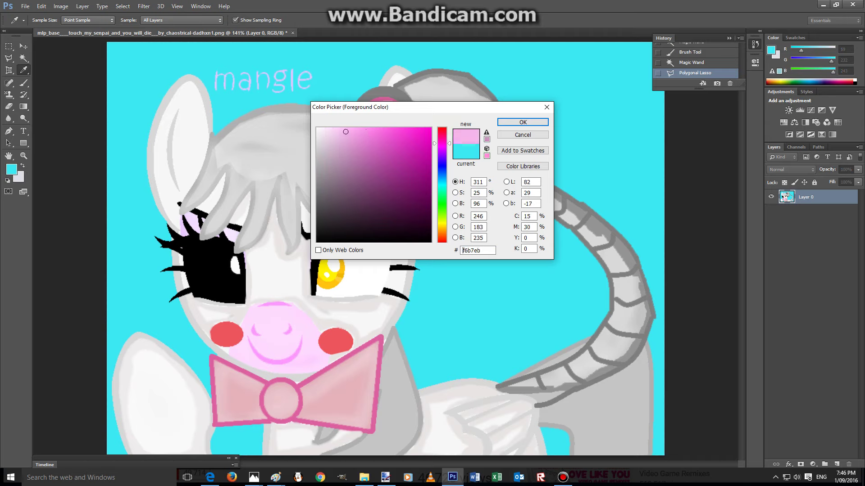
pyautogui.press('Return')
pyautogui.moveTo(586, 54)
pyautogui.mouseDown()
pyautogui.moveTo(593, 93)
pyautogui.moveTo(619, 51)
pyautogui.moveTo(598, 72)
pyautogui.moveTo(612, 64)
pyautogui.moveTo(609, 80)
pyautogui.moveTo(632, 73)
pyautogui.moveTo(634, 105)
pyautogui.mouseUp()
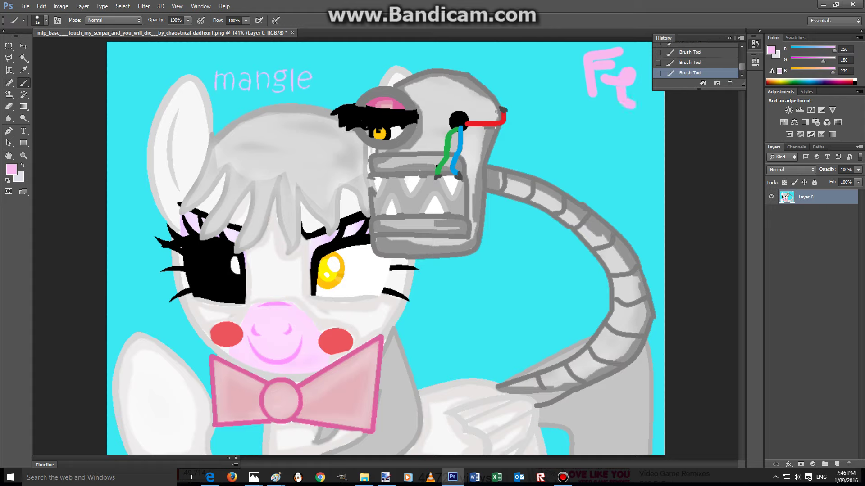
# Step: Try to paint the day and month by hand beneath the pink initials, and undo those strokes
pyautogui.moveTo(560, 116)
pyautogui.mouseDown()
pyautogui.moveTo(572, 141)
pyautogui.moveTo(595, 123)
pyautogui.moveTo(585, 139)
pyautogui.moveTo(618, 129)
pyautogui.moveTo(616, 149)
pyautogui.moveTo(622, 132)
pyautogui.moveTo(639, 129)
pyautogui.moveTo(618, 178)
pyautogui.mouseUp()
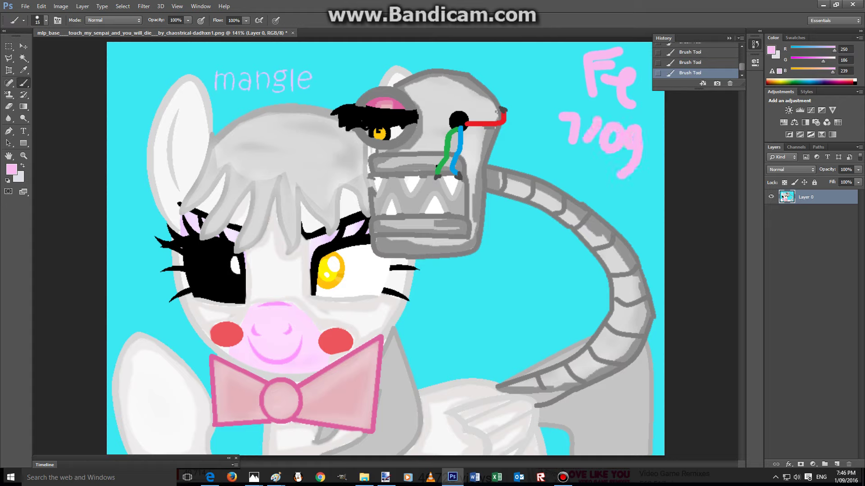
pyautogui.click(61, 6)
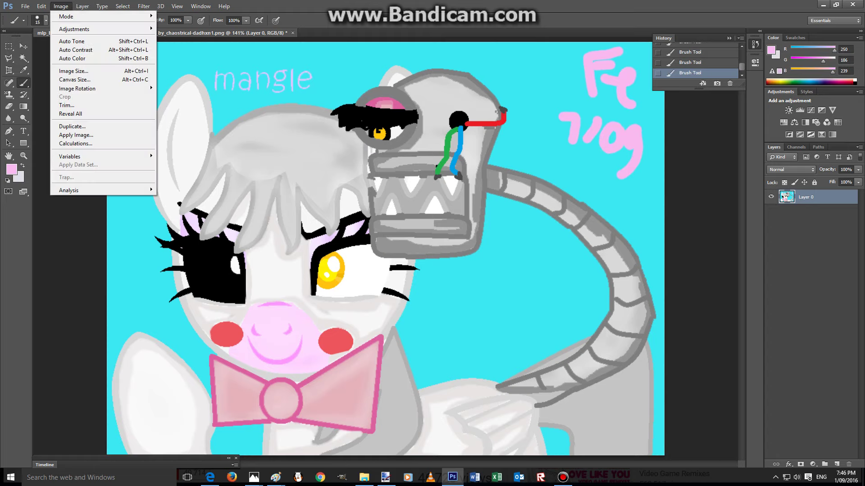
pyautogui.click(690, 51)
pyautogui.scroll(1, 696, 59)
pyautogui.click(690, 55)
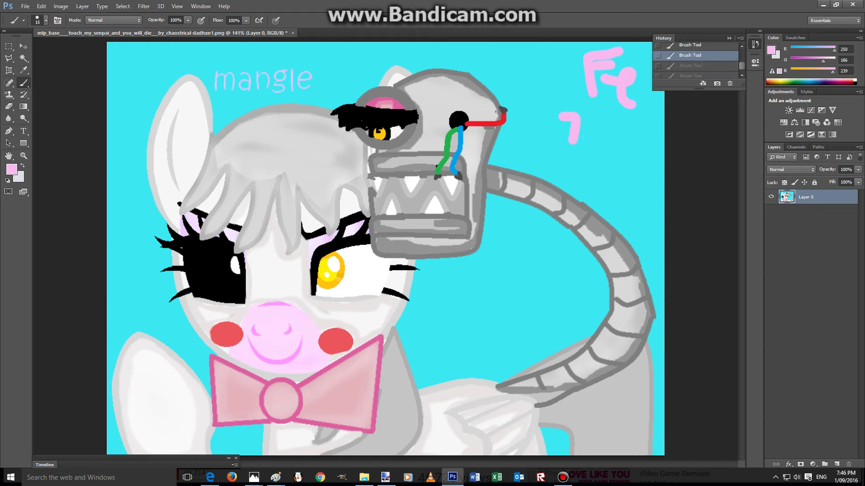
pyautogui.hotkey('ctrl', 'alt', 'z')
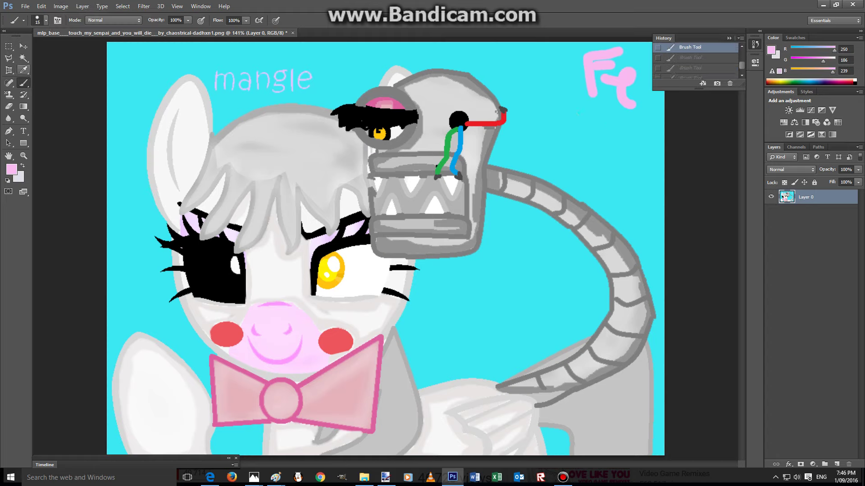
# Step: Add a pale pink text box reading "1/09/2016" below the initials, widened so the date fits on one line
pyautogui.click(24, 130)
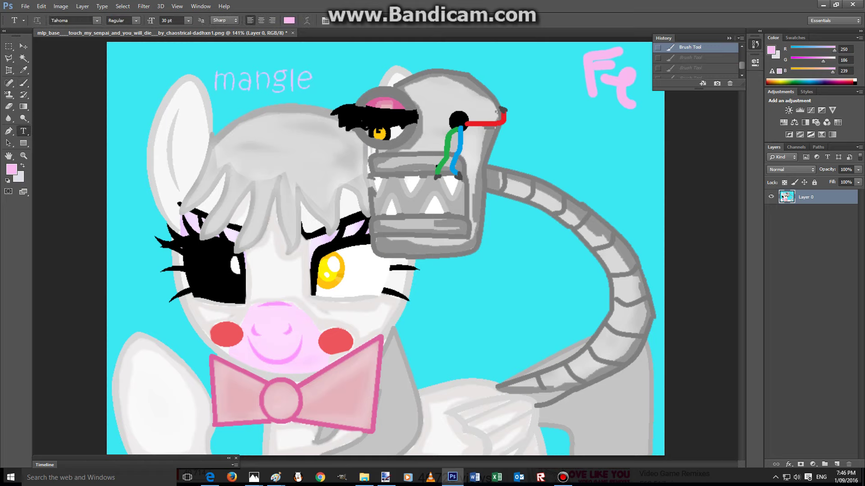
pyautogui.moveTo(550, 127); pyautogui.dragTo(642, 181)
pyautogui.write('1')
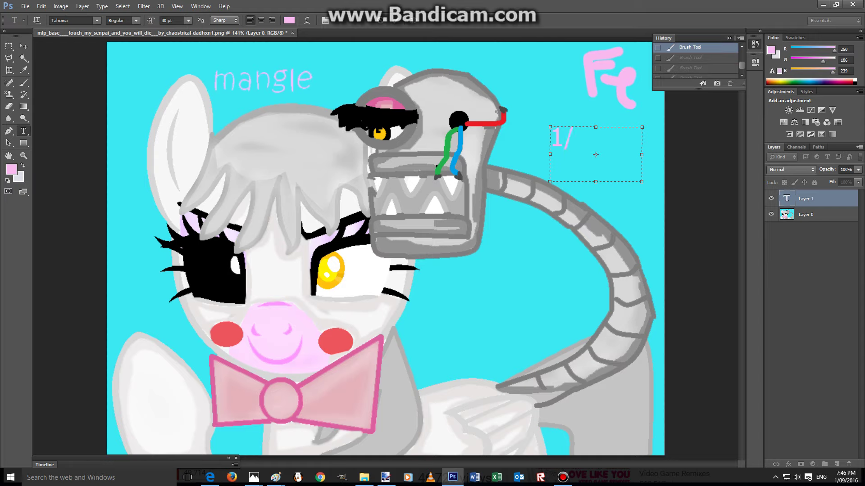
pyautogui.write('/09/201')
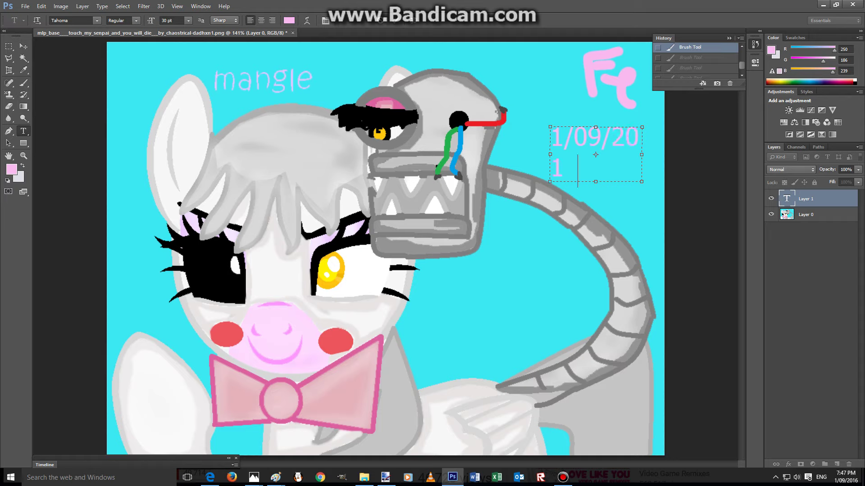
pyautogui.write('6')
pyautogui.moveTo(642, 155); pyautogui.dragTo(700, 155)
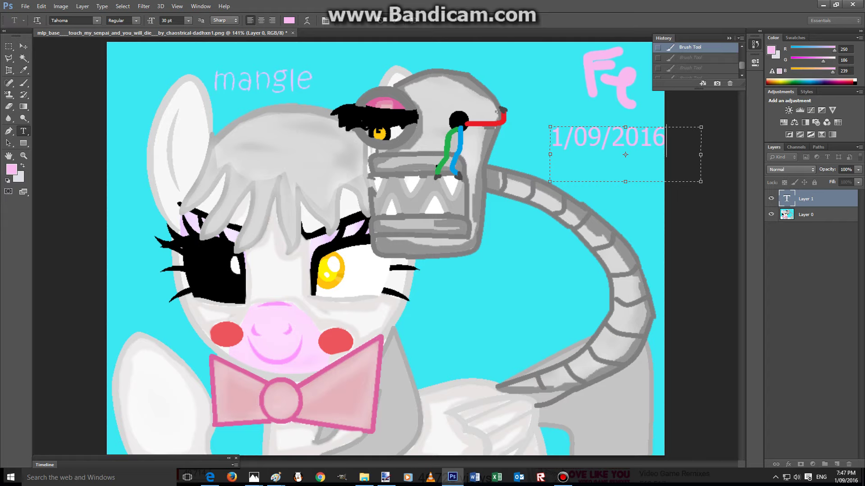
# Step: Move the date text to the lower-right corner of the canvas, and make Layer 0 active with the Magic Wand ready
pyautogui.click(23, 46)
pyautogui.moveTo(597, 131); pyautogui.dragTo(612, 428)
pyautogui.click(805, 214)
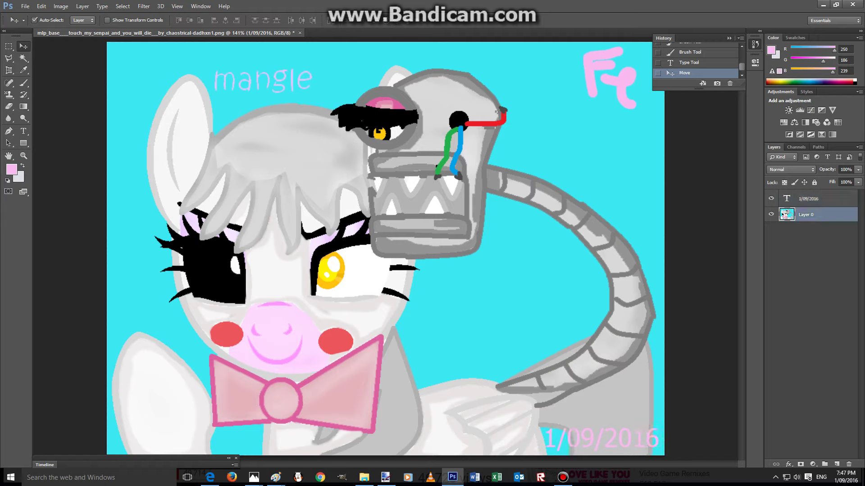
pyautogui.press('w')
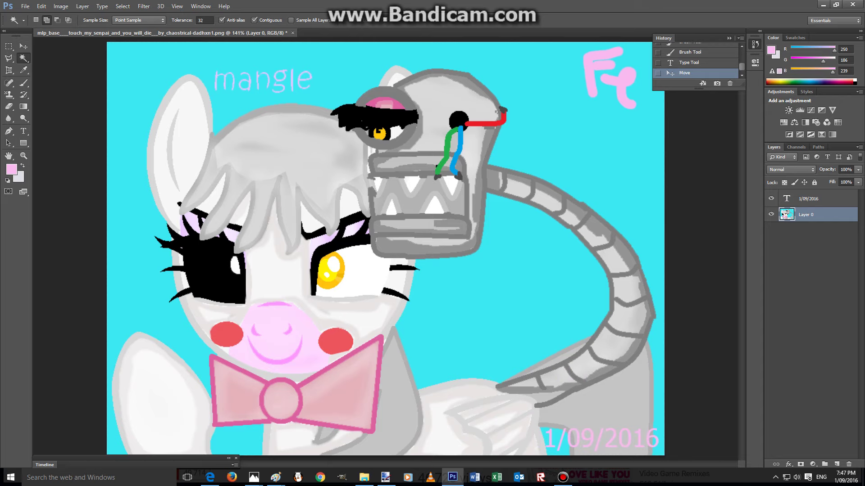
pyautogui.click(562, 477)
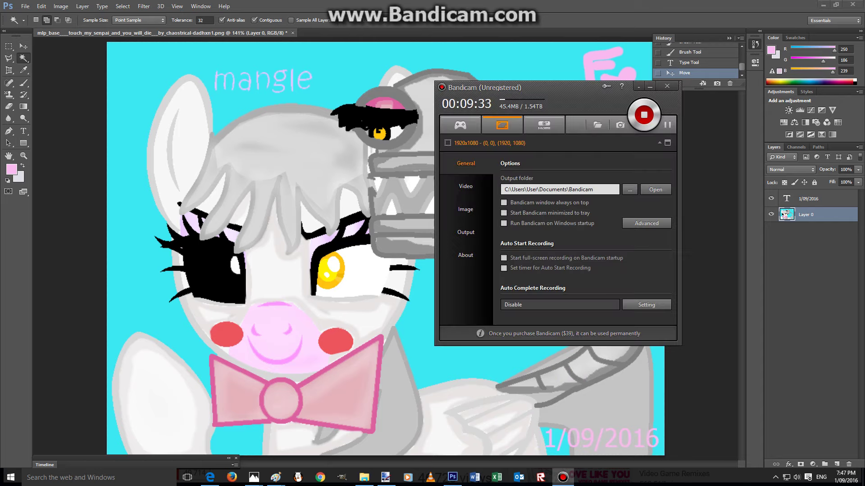
pyautogui.click(649, 87)
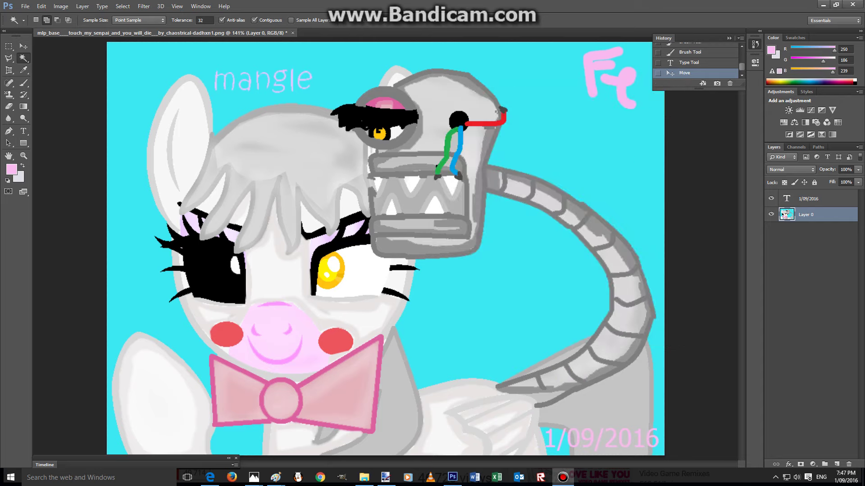
pyautogui.moveTo(563, 477)
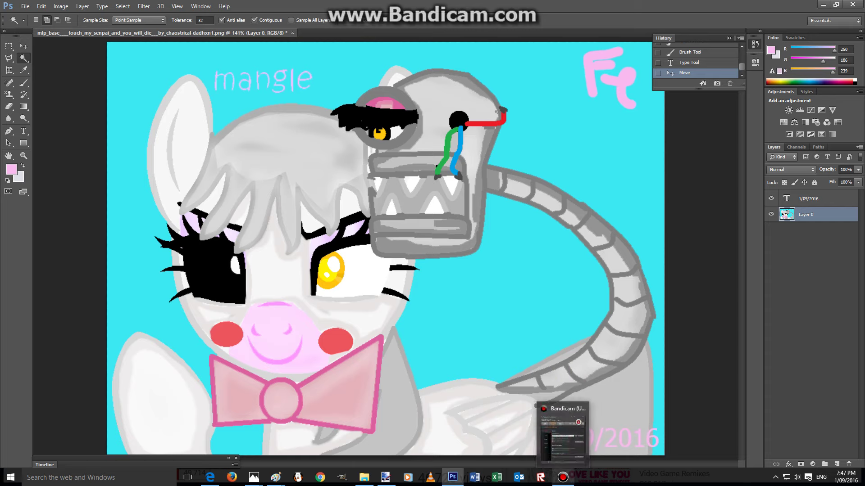